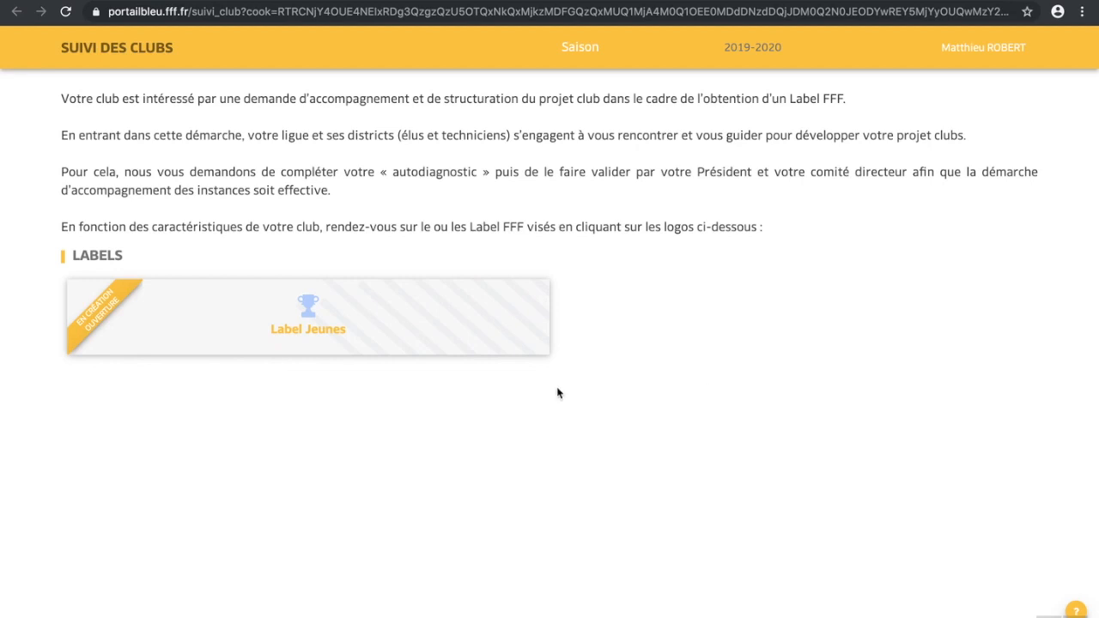
Start the Label Jeunes self-assessment, enter the licence numbers of the club project referent and the youth technical referent, and continue
{"action": "left_click", "coordinate": [374, 343]}
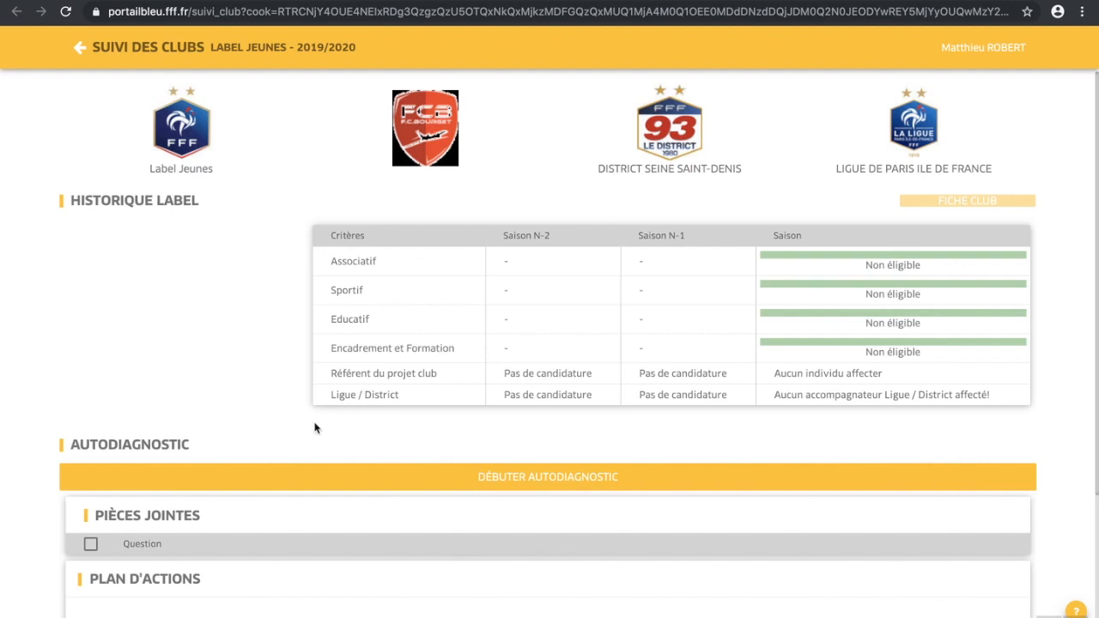
{"action": "left_click", "coordinate": [616, 485]}
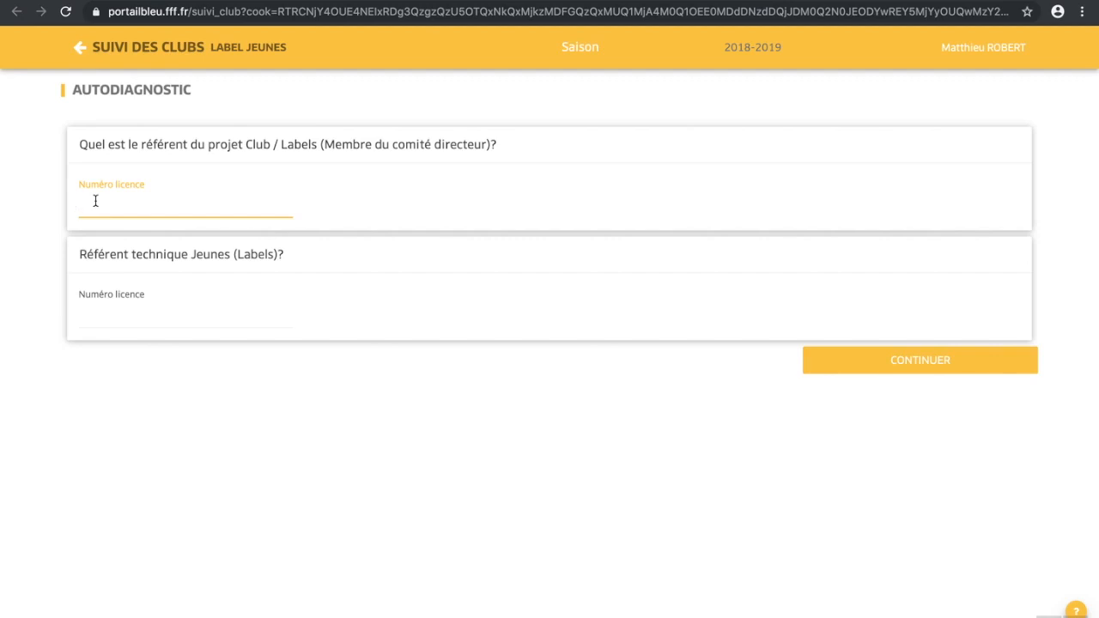
{"action": "key", "text": "super+v"}
{"action": "left_click", "coordinate": [261, 311]}
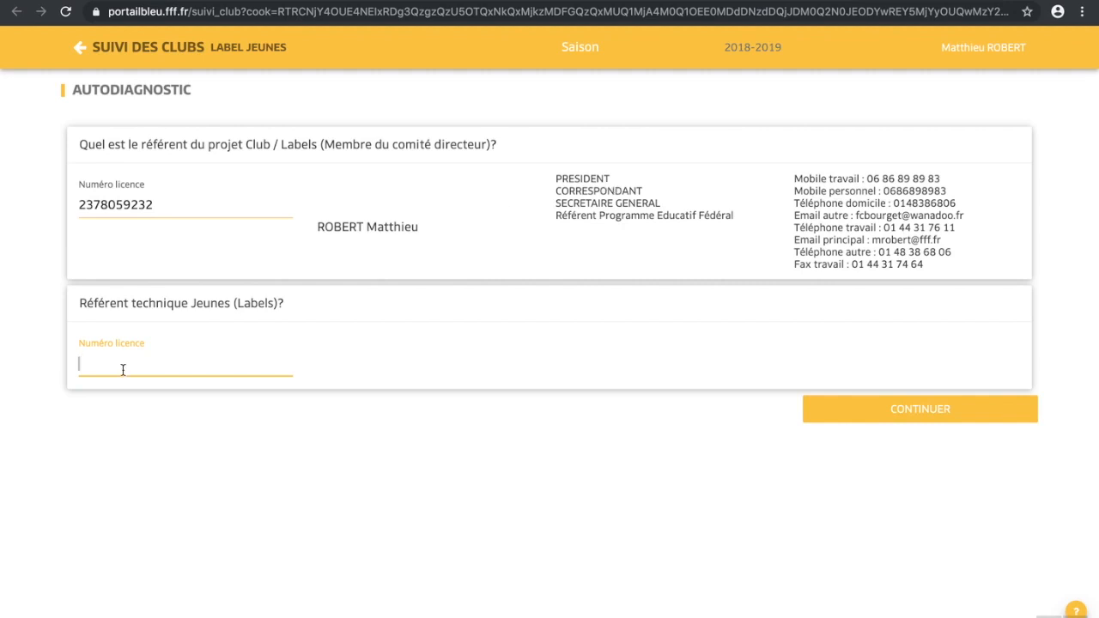
{"action": "key", "text": "super+v"}
{"action": "left_click", "coordinate": [877, 421]}
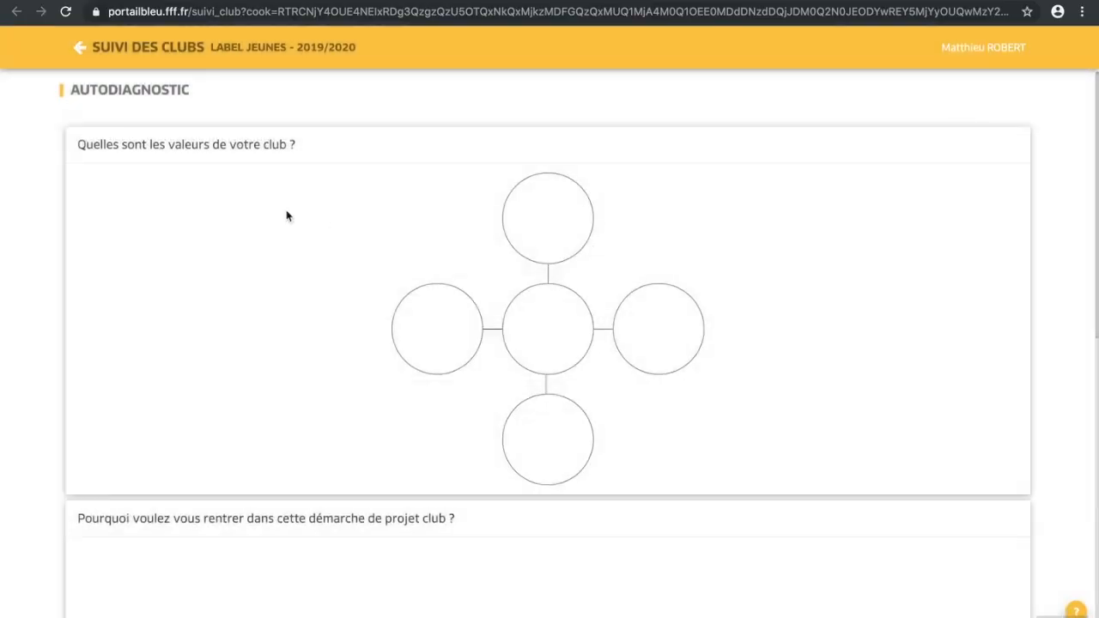
Fill in the five club values: Passion at the top, Engagement in the centre, Tolérance and Solidarité at the sides, Respect at the bottom
{"action": "scroll", "coordinate": [288, 216], "scroll_direction": "down", "scroll_amount": 1}
{"action": "scroll", "coordinate": [289, 216], "scroll_direction": "up", "scroll_amount": 1}
{"action": "left_click", "coordinate": [555, 228]}
{"action": "type", "text": "Passion"}
{"action": "left_click", "coordinate": [539, 335]}
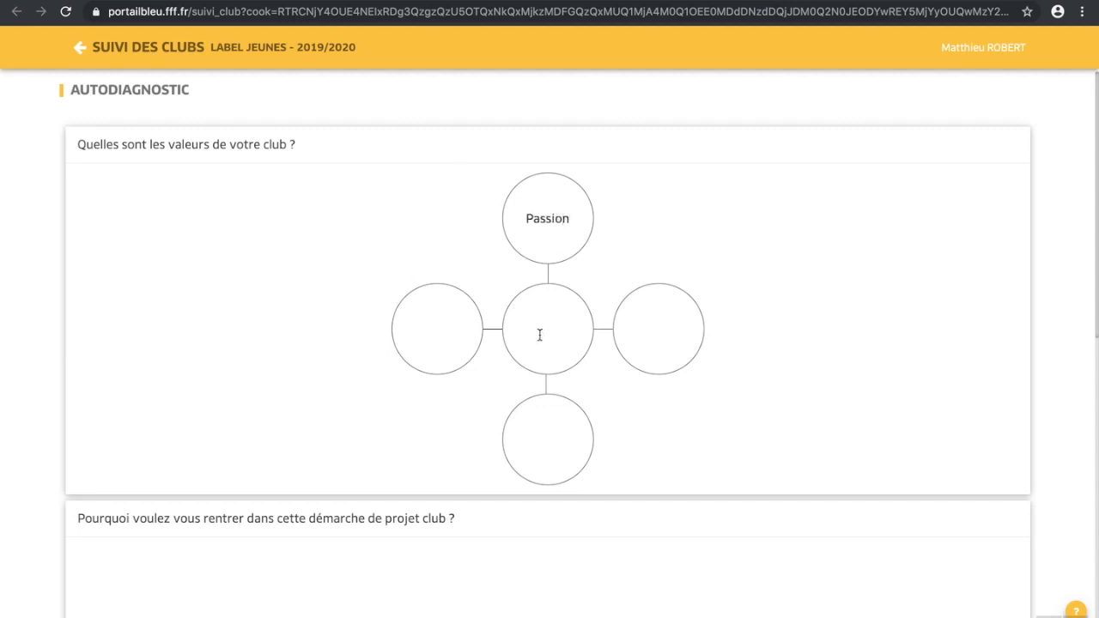
{"action": "type", "text": "Engagement"}
{"action": "left_click", "coordinate": [425, 319]}
{"action": "type", "text": "Tolérance"}
{"action": "left_click", "coordinate": [650, 336]}
{"action": "type", "text": "Solidarité"}
{"action": "left_click", "coordinate": [544, 441]}
{"action": "type", "text": "Respect"}
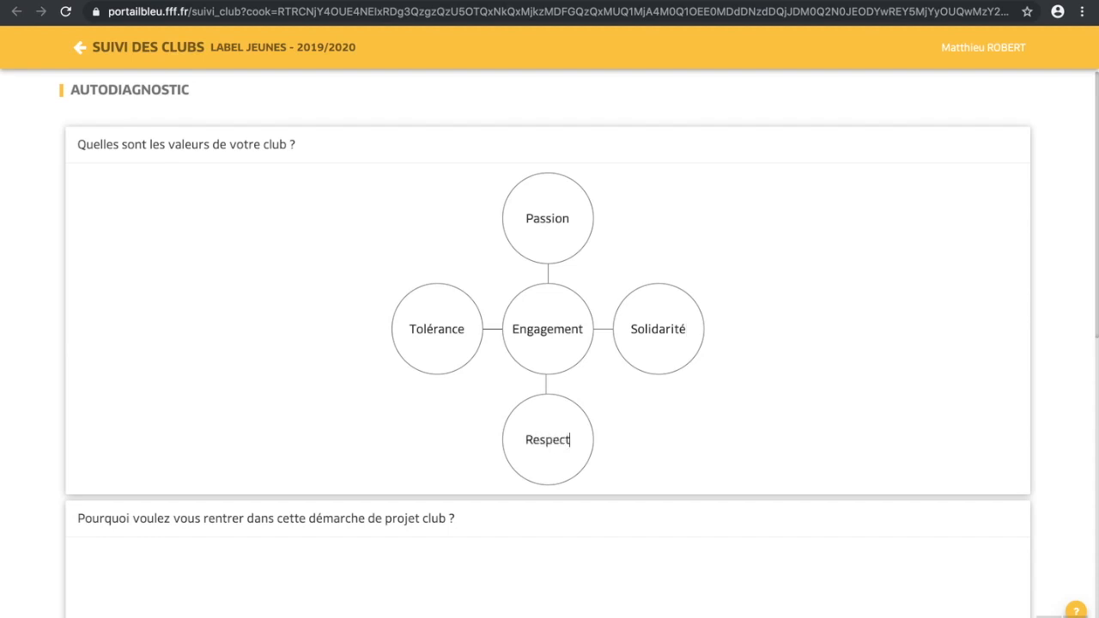
Look over the questions on joining the club project and the three-season vision, and the four assessment categories below them
{"action": "scroll", "coordinate": [689, 404], "scroll_direction": "down", "scroll_amount": 1}
{"action": "left_click", "coordinate": [241, 440]}
{"action": "scroll", "coordinate": [242, 445], "scroll_direction": "up", "scroll_amount": 1}
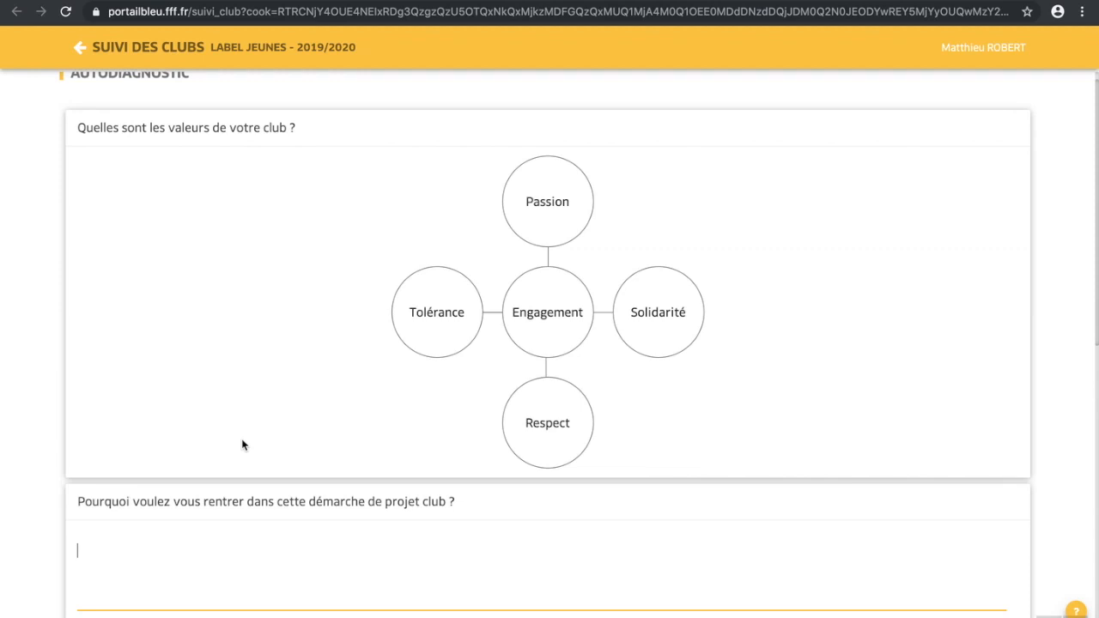
{"action": "scroll", "coordinate": [241, 445], "scroll_direction": "down", "scroll_amount": 2}
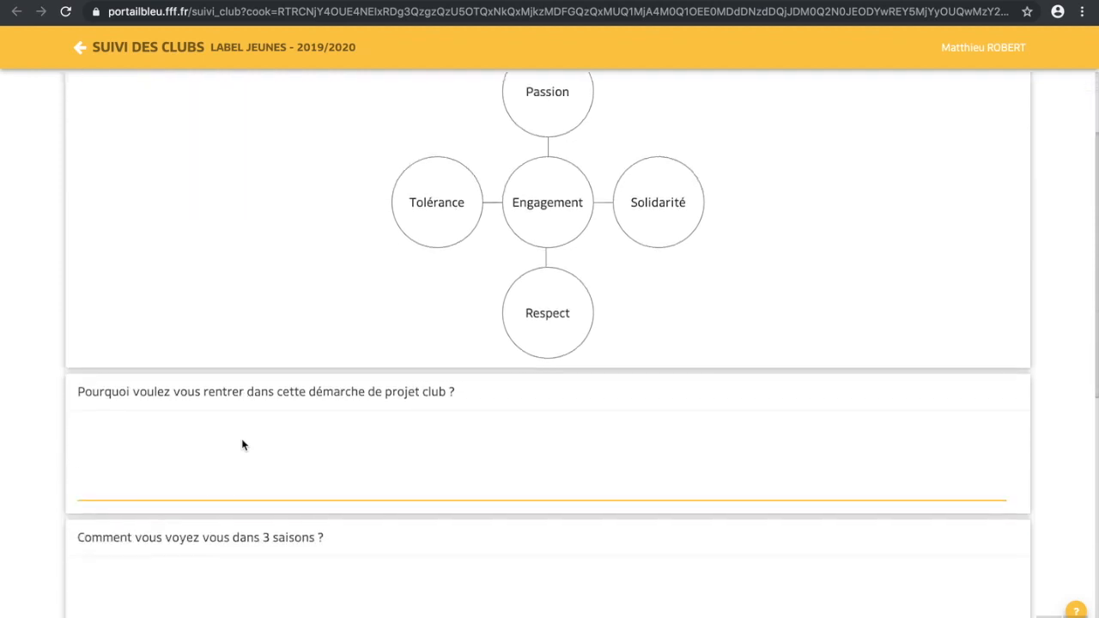
{"action": "scroll", "coordinate": [124, 440], "scroll_direction": "down", "scroll_amount": 2}
{"action": "left_click", "coordinate": [140, 446]}
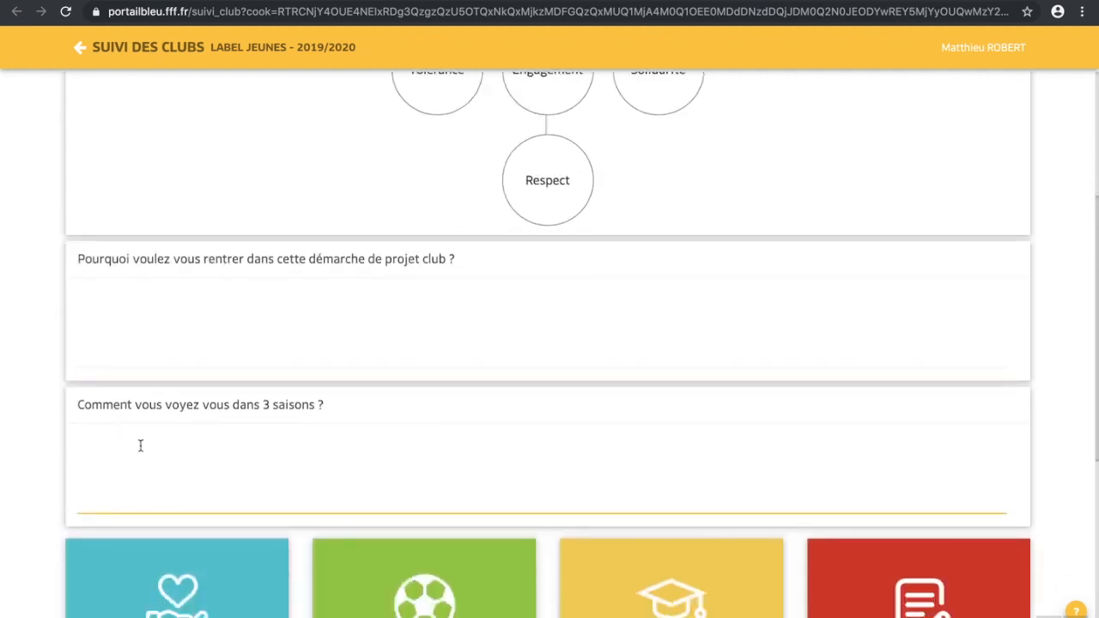
{"action": "scroll", "coordinate": [255, 447], "scroll_direction": "down", "scroll_amount": 2}
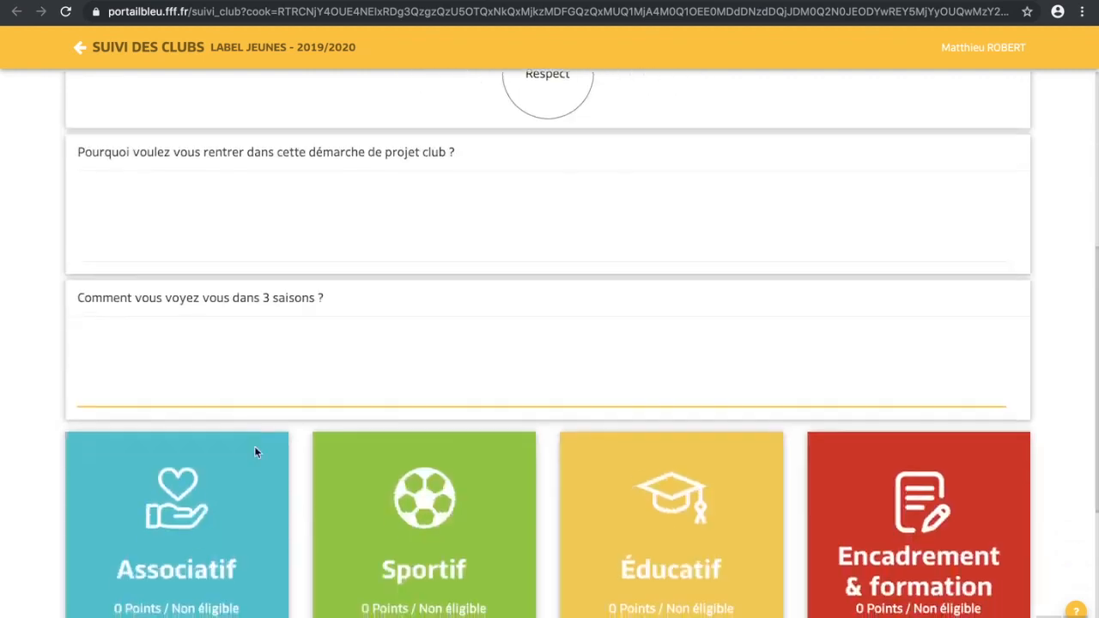
{"action": "scroll", "coordinate": [284, 356], "scroll_direction": "down", "scroll_amount": 3}
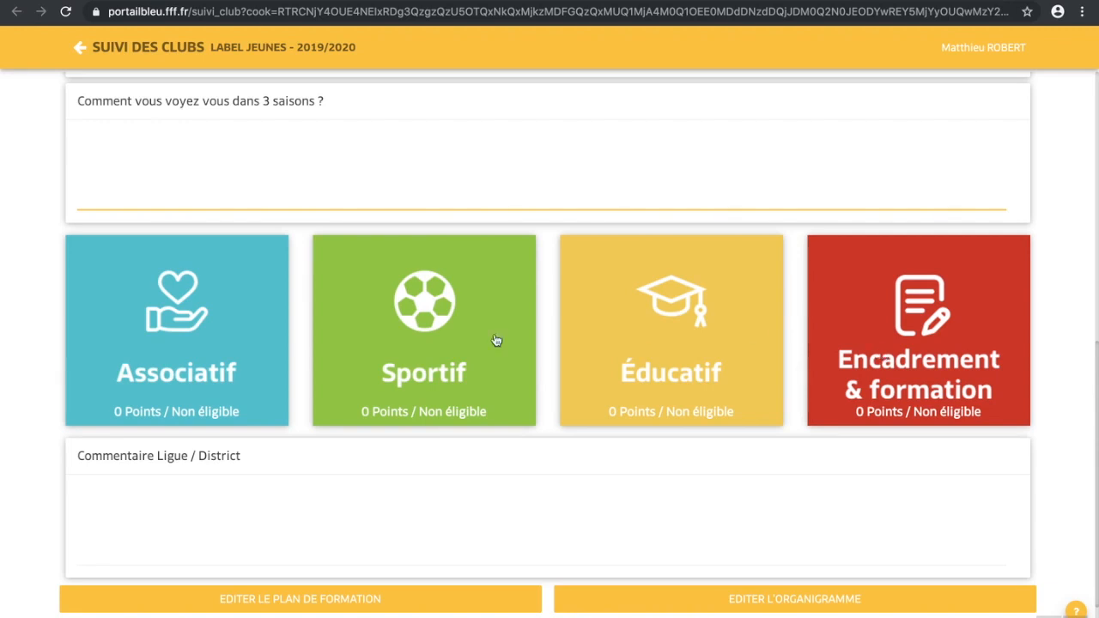
Open the Associatif category and look through its criteria and the table of strengths and points to improve
{"action": "left_click", "coordinate": [204, 343]}
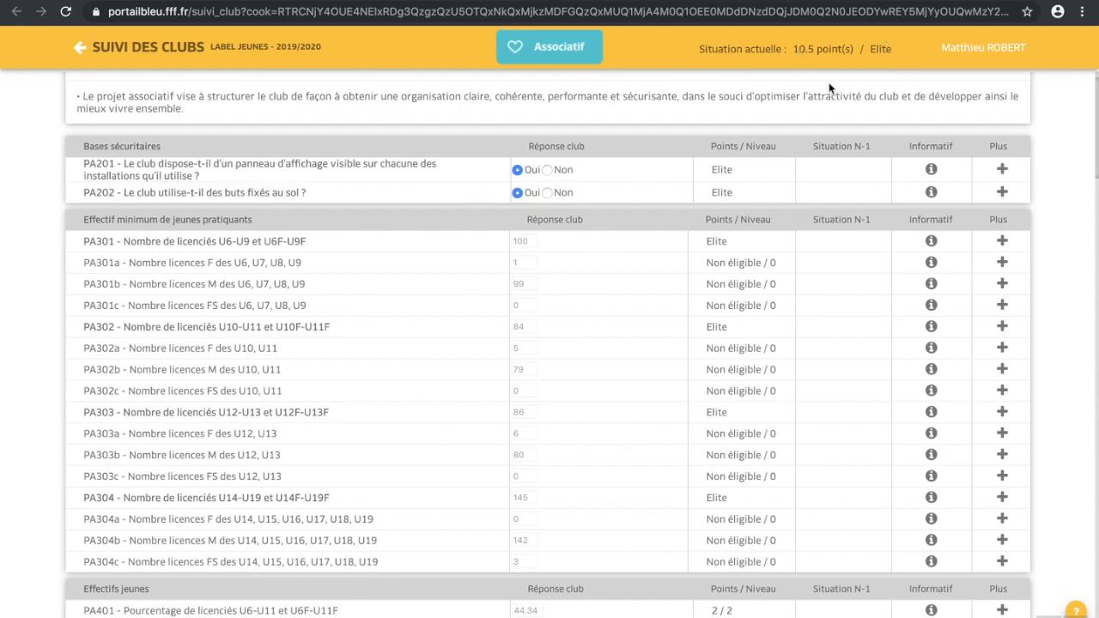
{"action": "scroll", "coordinate": [671, 245], "scroll_direction": "down", "scroll_amount": 4}
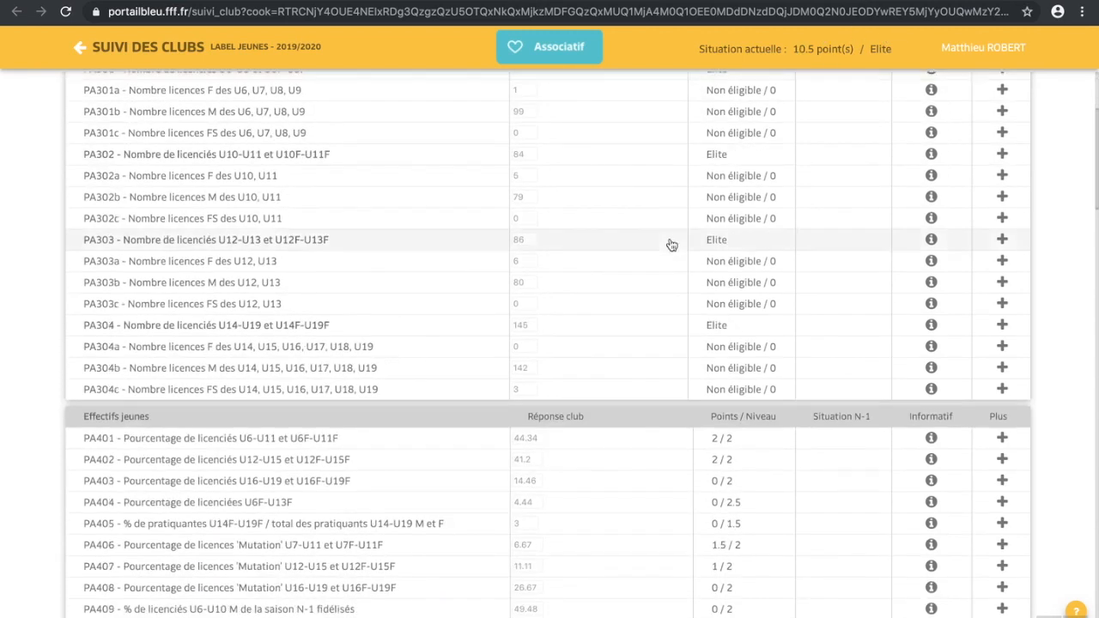
{"action": "scroll", "coordinate": [671, 245], "scroll_direction": "down", "scroll_amount": 10}
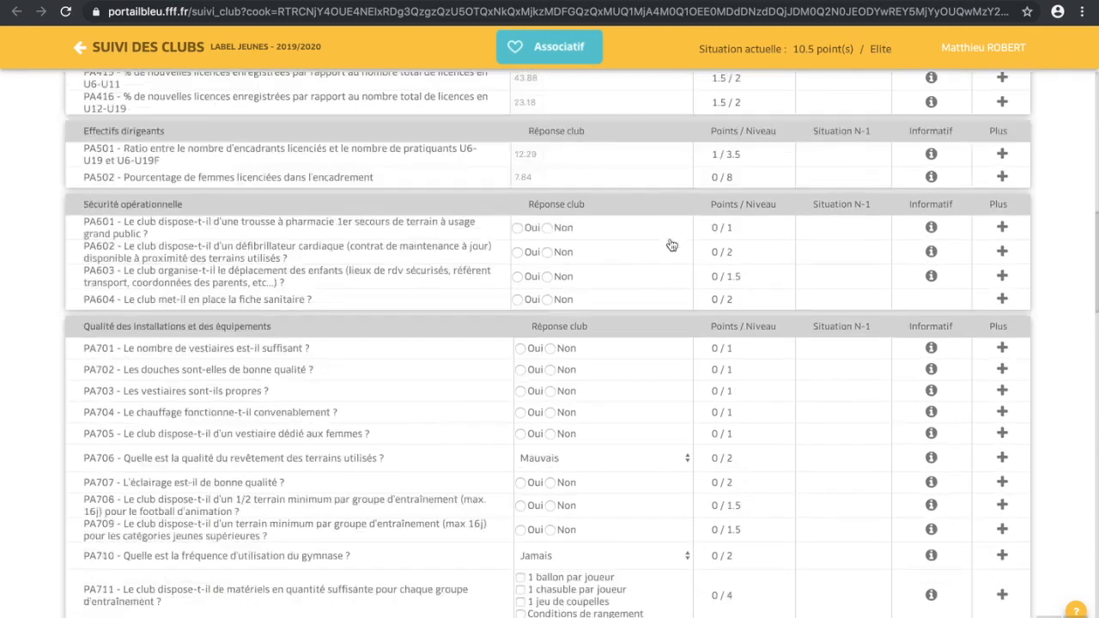
{"action": "scroll", "coordinate": [671, 246], "scroll_direction": "down", "scroll_amount": 6}
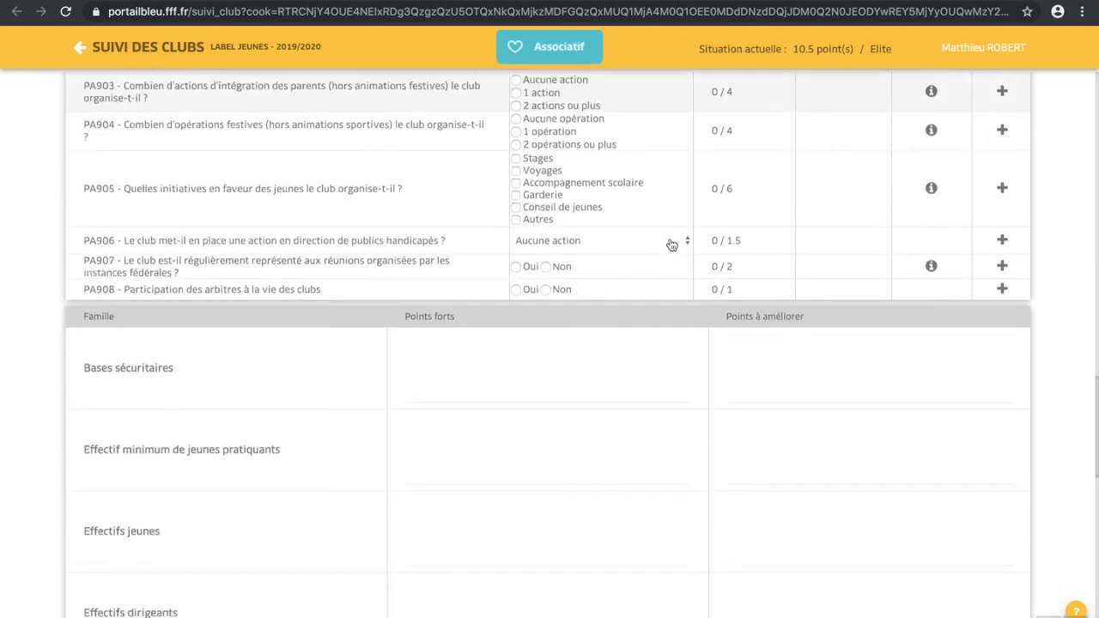
{"action": "left_click", "coordinate": [486, 357]}
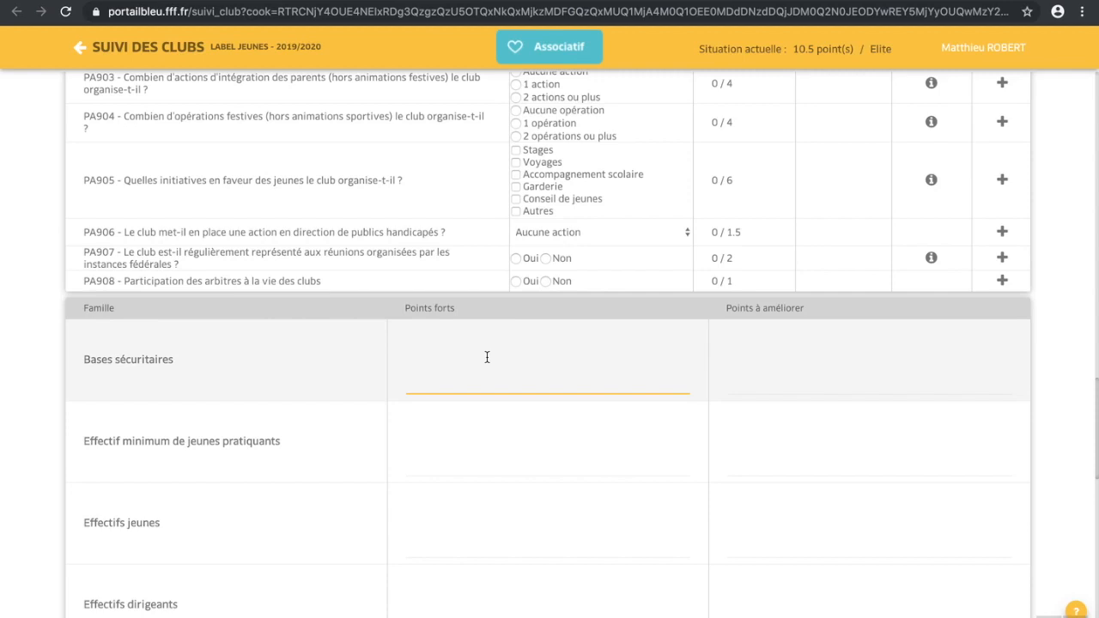
{"action": "left_click", "coordinate": [742, 350]}
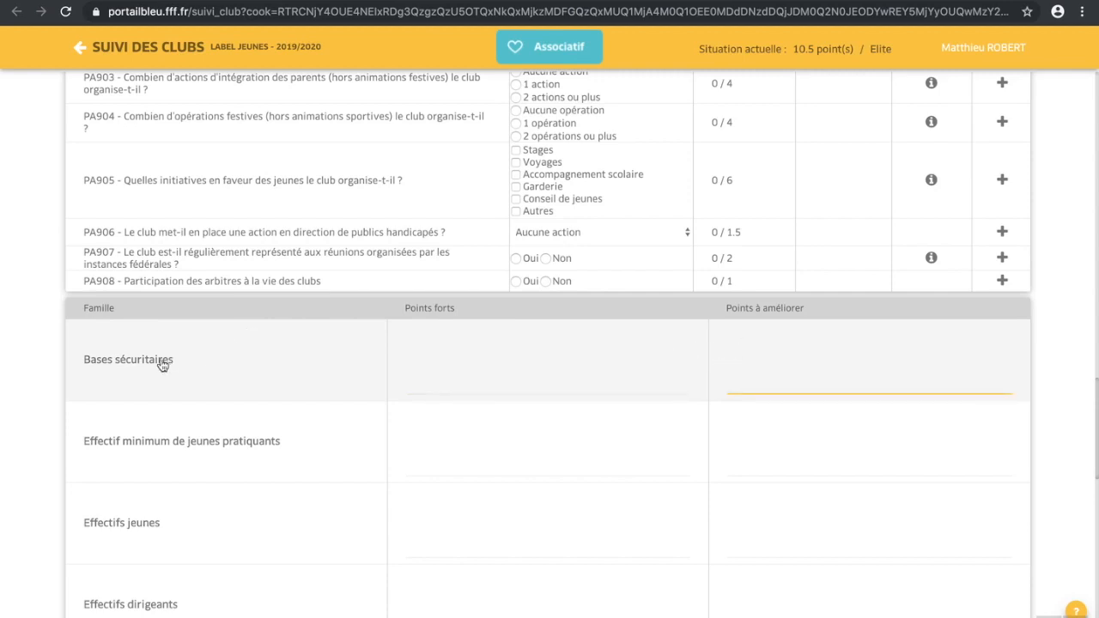
{"action": "scroll", "coordinate": [147, 439], "scroll_direction": "down", "scroll_amount": 6}
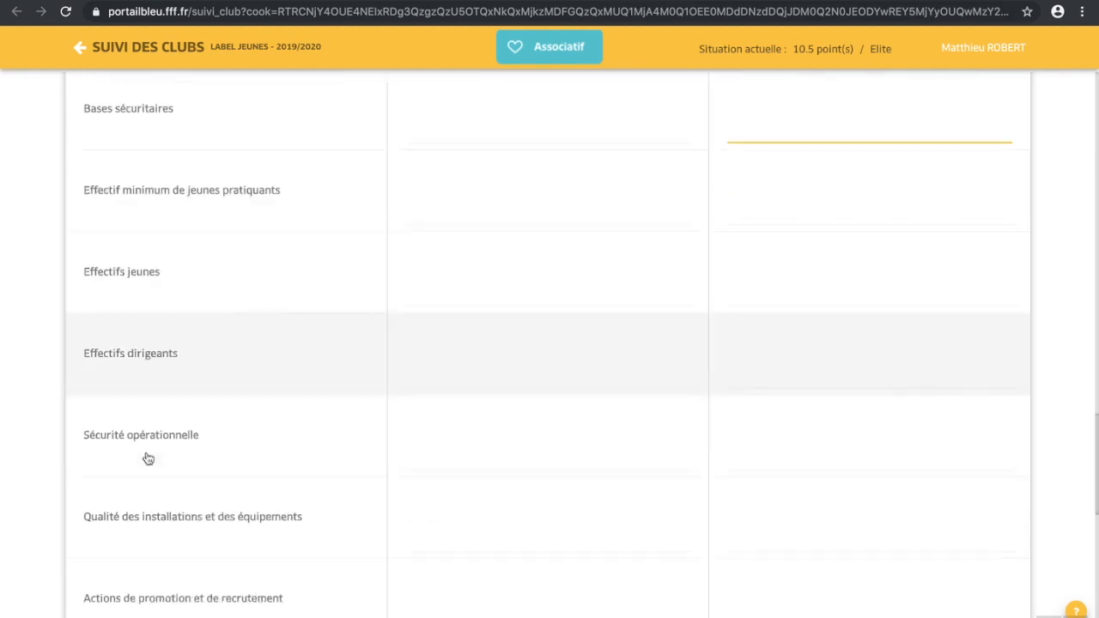
Examine the Associatif summary charts and the comment fields for the club and the Ligue / District advisor
{"action": "scroll", "coordinate": [147, 458], "scroll_direction": "down", "scroll_amount": 3}
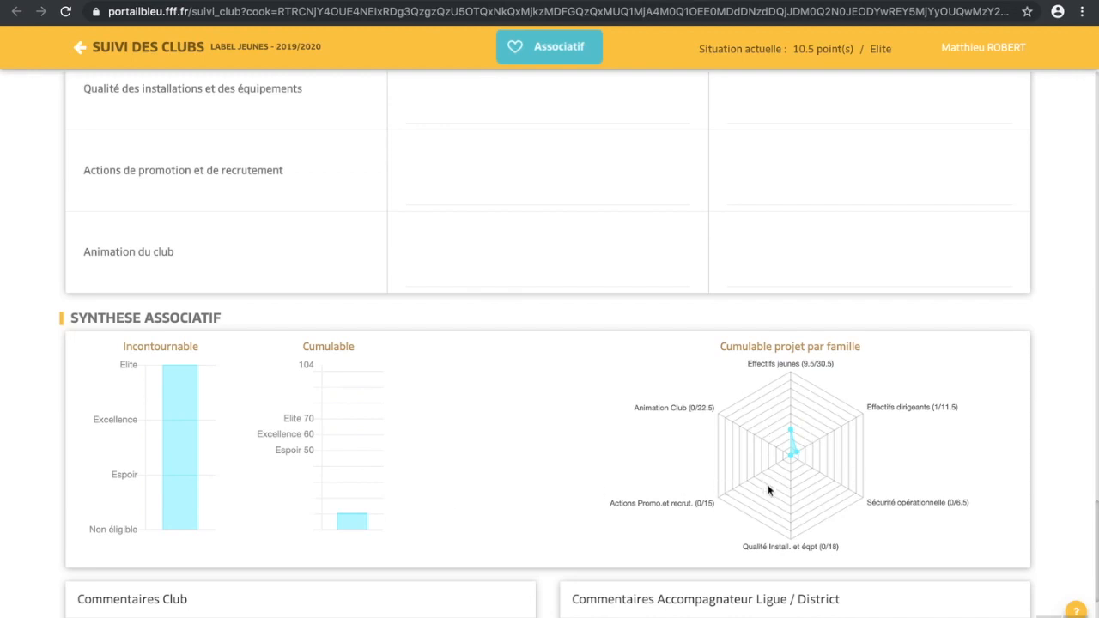
{"action": "scroll", "coordinate": [772, 498], "scroll_direction": "down", "scroll_amount": 1}
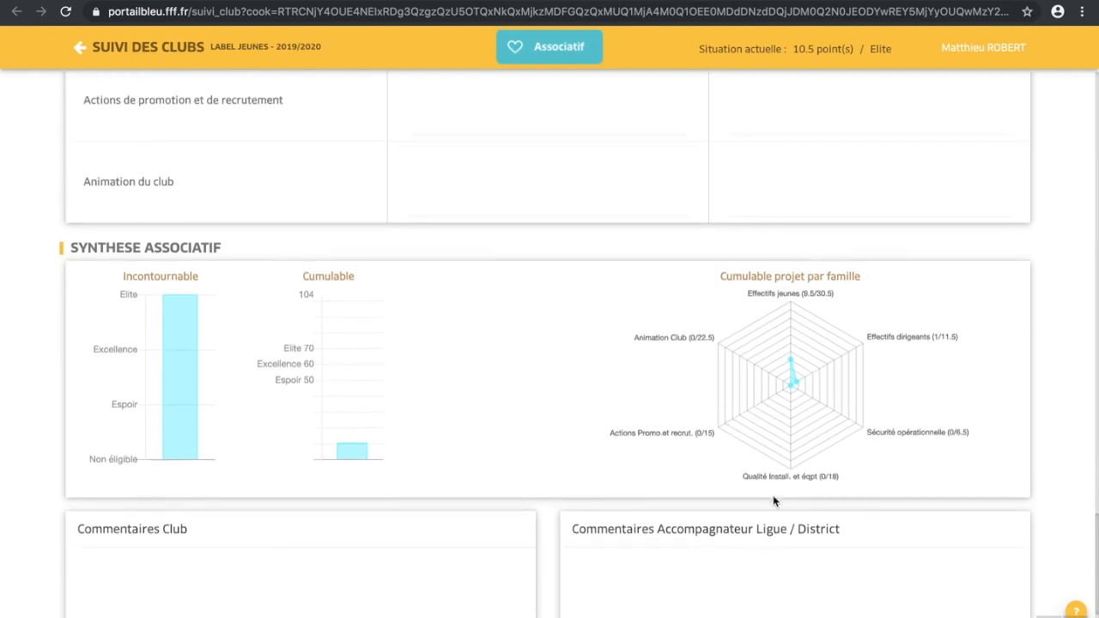
{"action": "scroll", "coordinate": [773, 500], "scroll_direction": "down", "scroll_amount": 1}
{"action": "scroll", "coordinate": [772, 430], "scroll_direction": "up", "scroll_amount": 3}
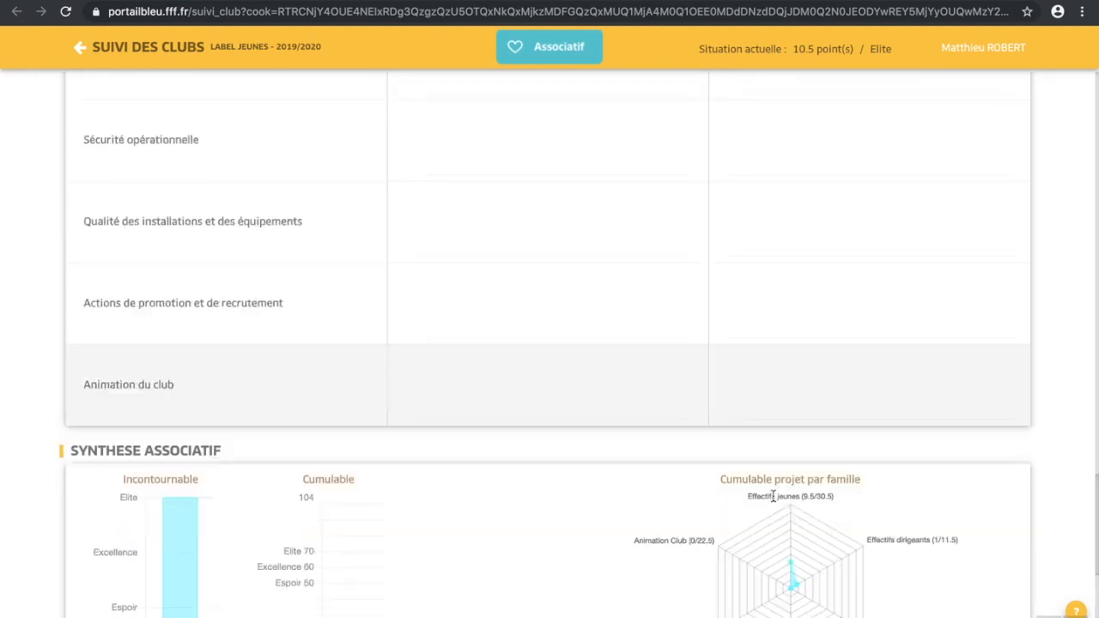
{"action": "scroll", "coordinate": [770, 495], "scroll_direction": "down", "scroll_amount": 3}
{"action": "left_click", "coordinate": [286, 510]}
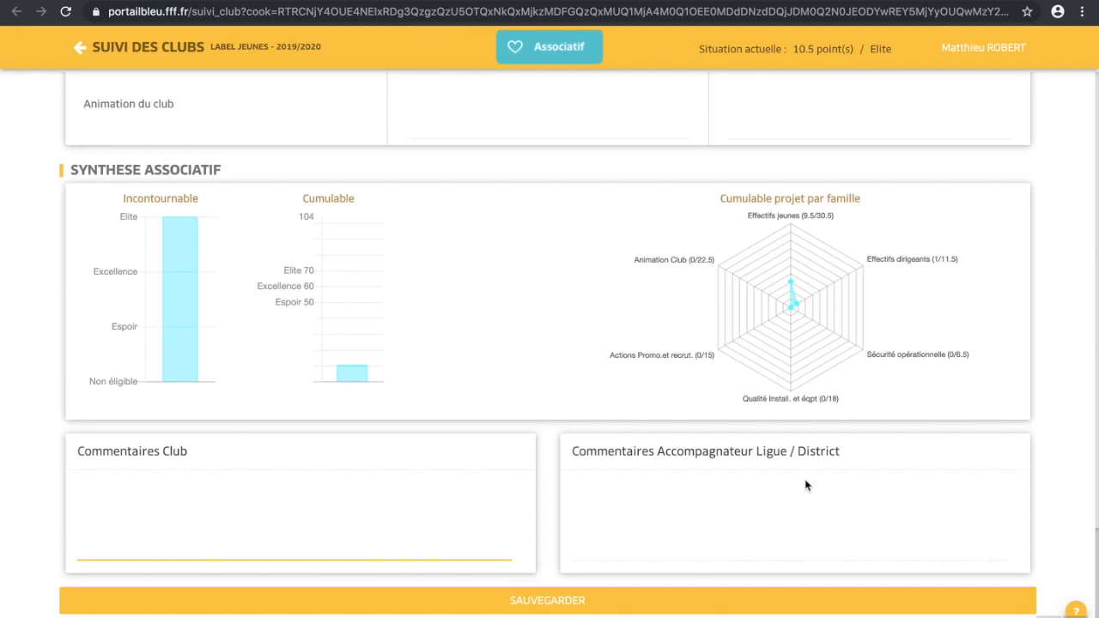
Open the attachment window of criterion PA401 and examine the action, referent and season choices for a new action plan entry
{"action": "scroll", "coordinate": [807, 486], "scroll_direction": "up", "scroll_amount": 20}
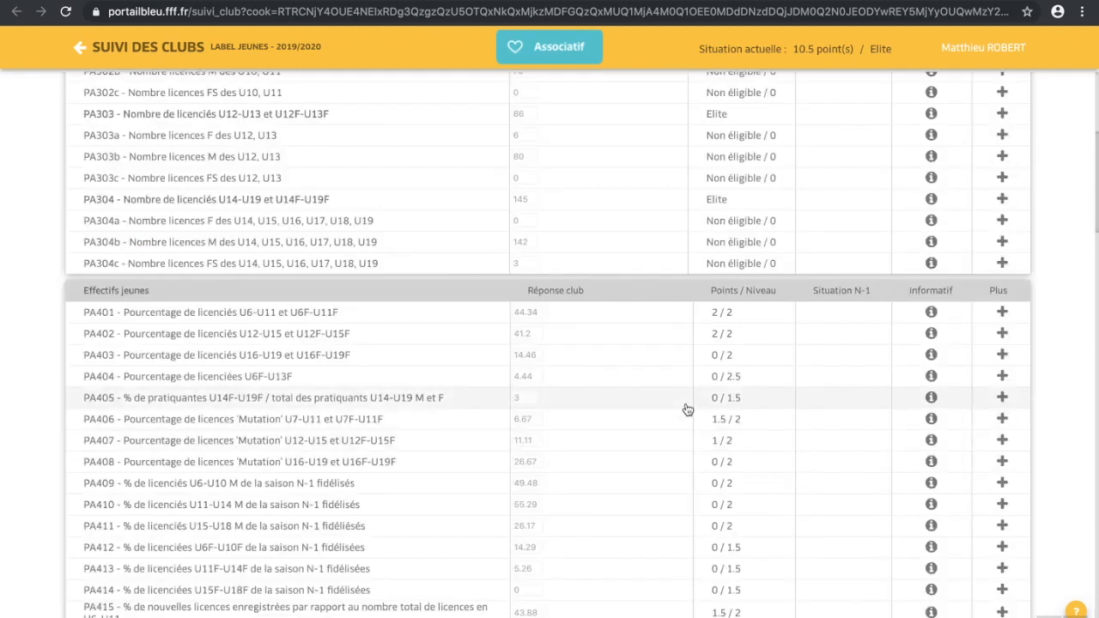
{"action": "left_click", "coordinate": [1002, 315]}
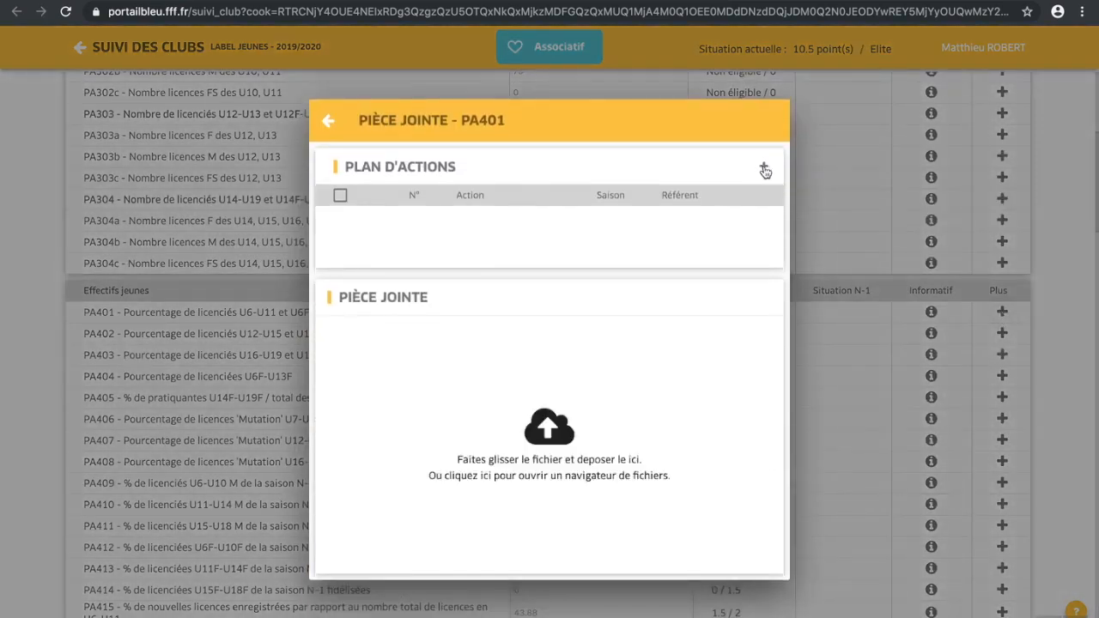
{"action": "left_click", "coordinate": [764, 169]}
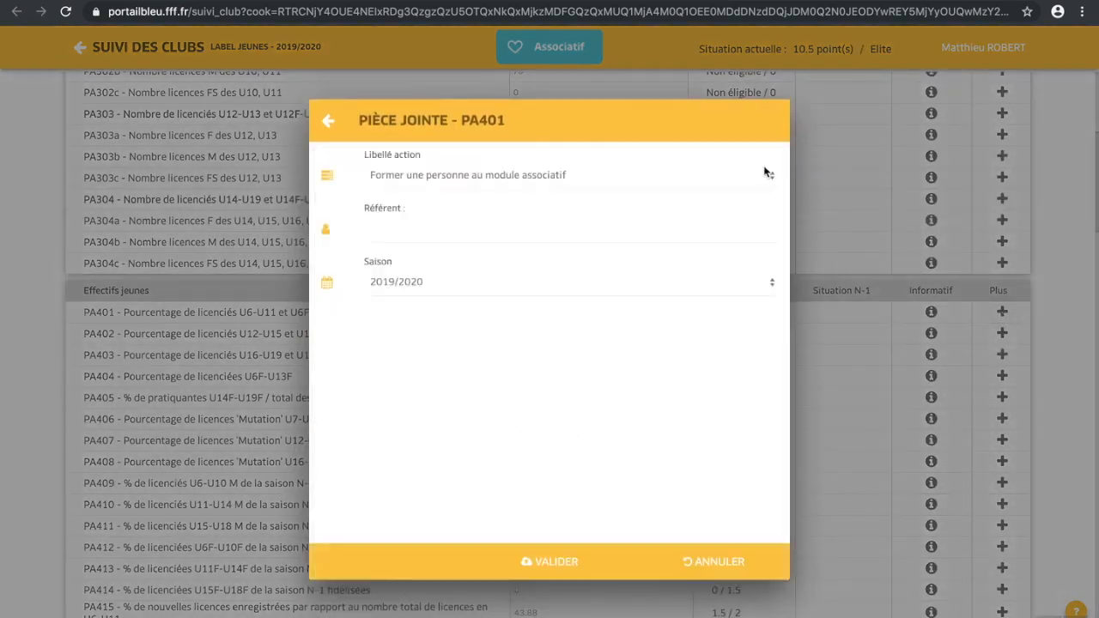
{"action": "left_click", "coordinate": [655, 177]}
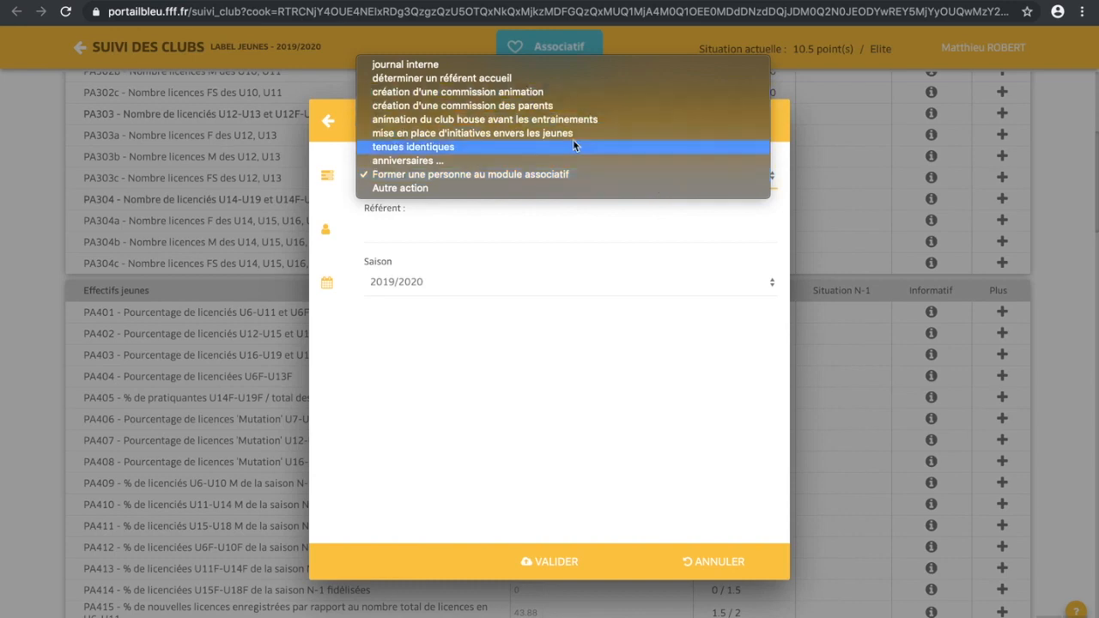
{"action": "left_click", "coordinate": [774, 182]}
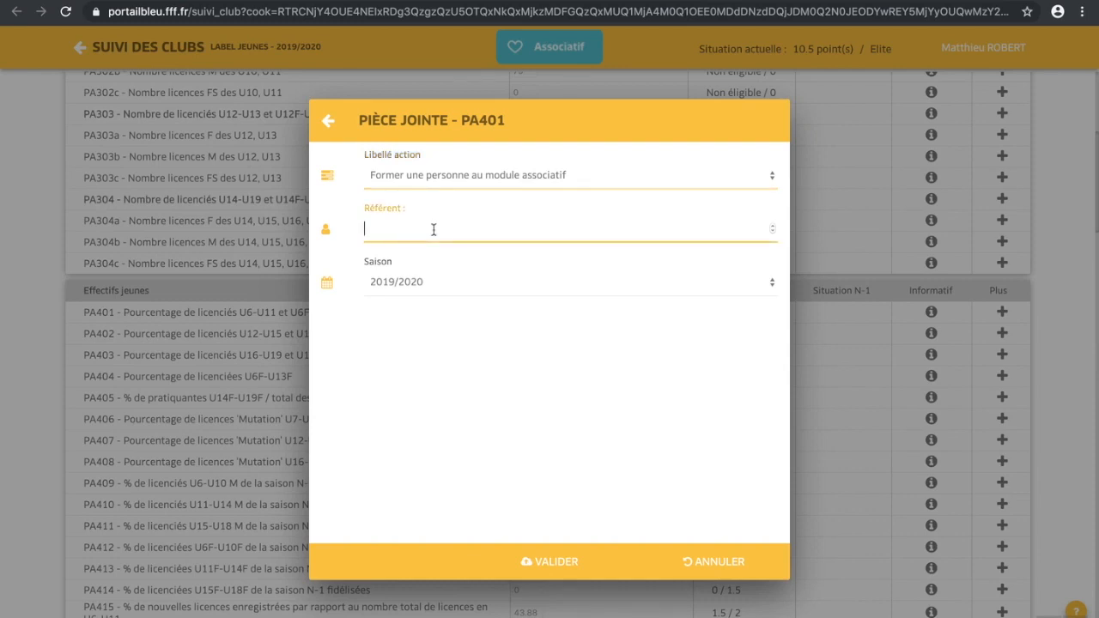
{"action": "left_click", "coordinate": [432, 289]}
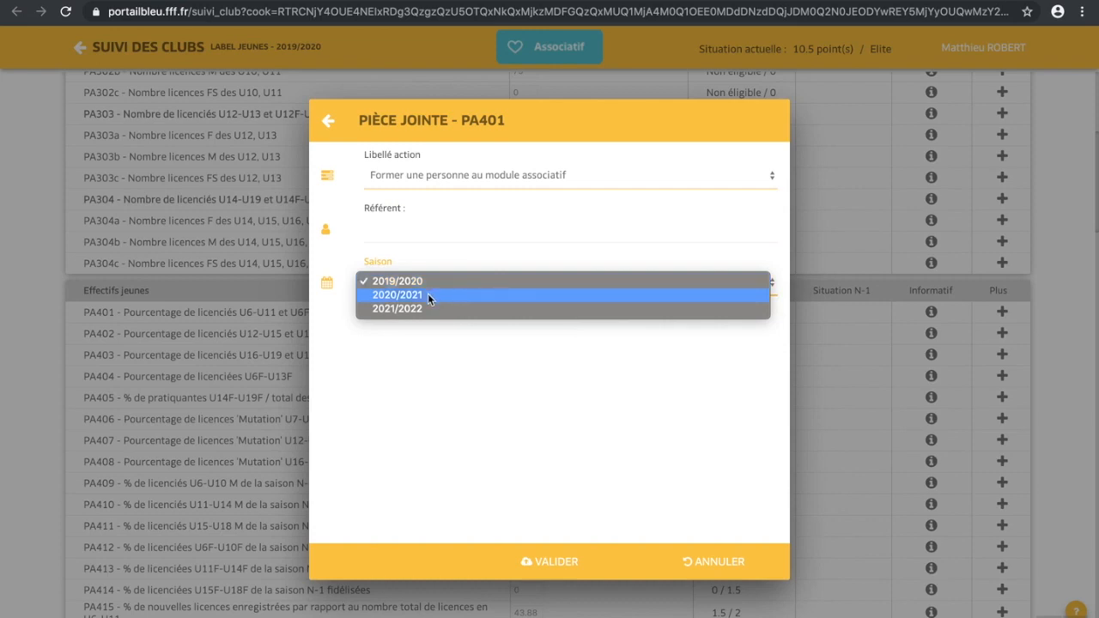
{"action": "left_click", "coordinate": [429, 294]}
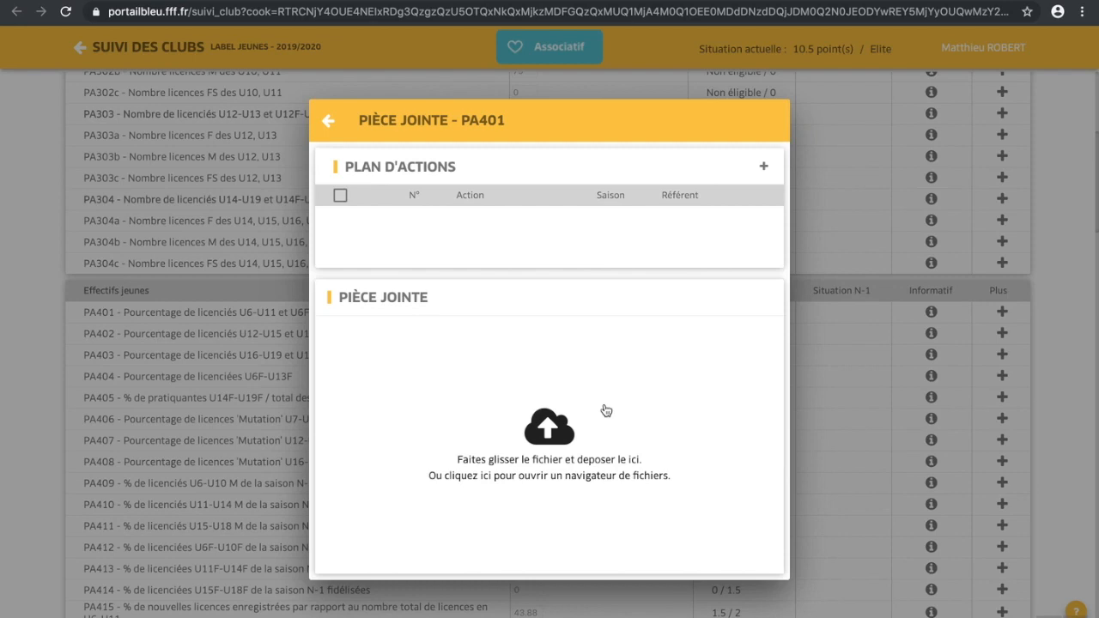
Attach the ATTIGNAT file from the Bureau folder to criterion PA401, check its preview and close the attachment window
{"action": "left_click", "coordinate": [555, 441]}
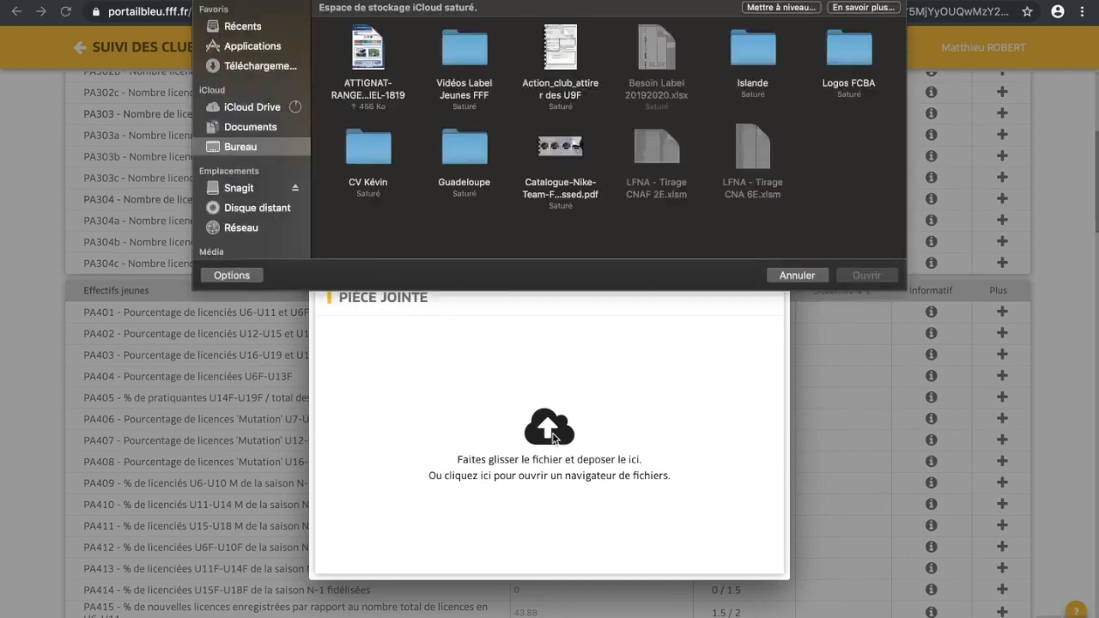
{"action": "left_click", "coordinate": [368, 40]}
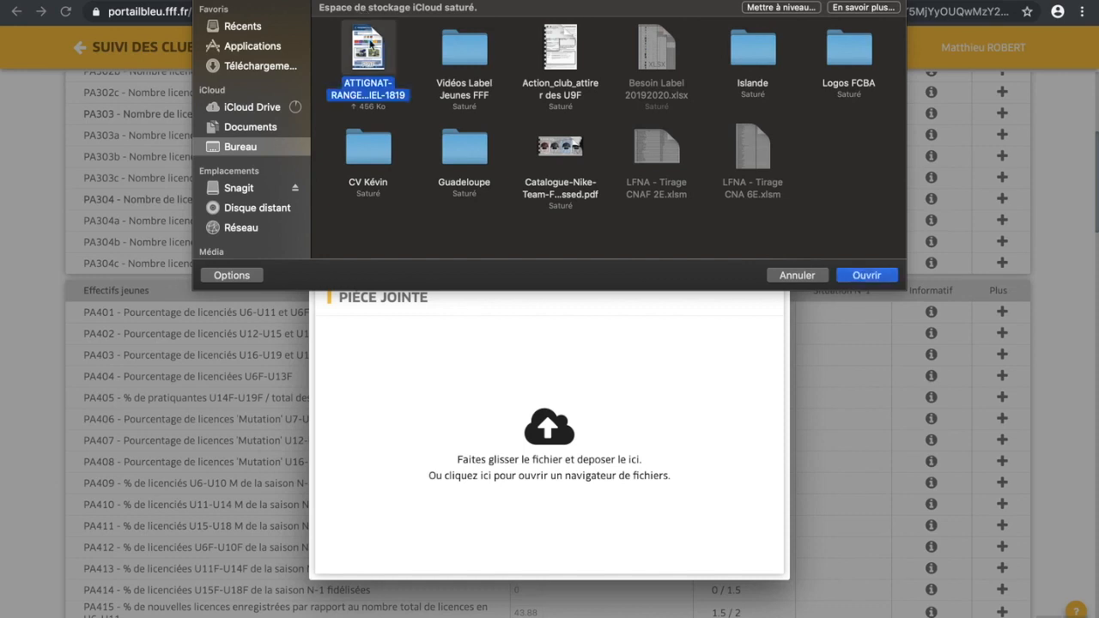
{"action": "double_click", "coordinate": [369, 40]}
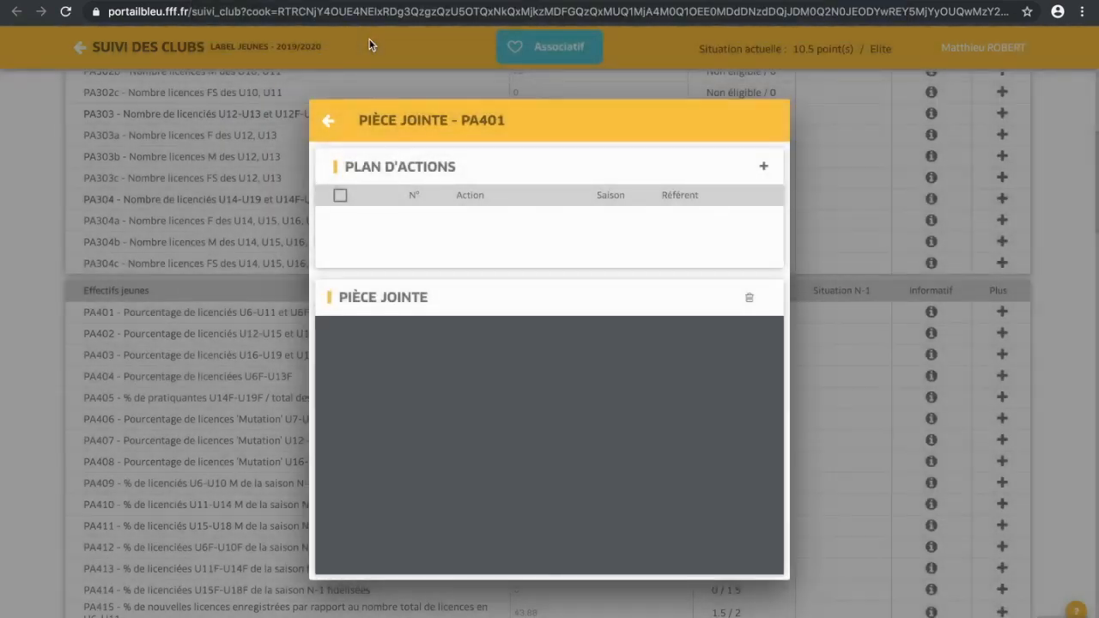
{"action": "scroll", "coordinate": [559, 364], "scroll_direction": "down", "scroll_amount": 2}
{"action": "scroll", "coordinate": [559, 365], "scroll_direction": "down", "scroll_amount": 5}
{"action": "scroll", "coordinate": [559, 365], "scroll_direction": "up", "scroll_amount": 8}
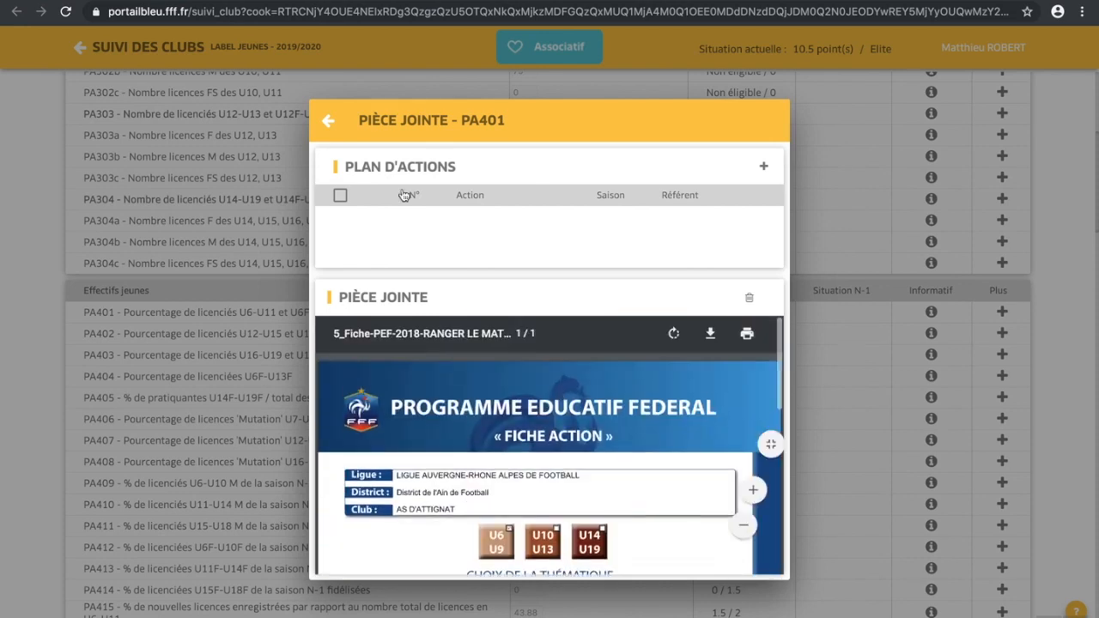
{"action": "left_click", "coordinate": [327, 121]}
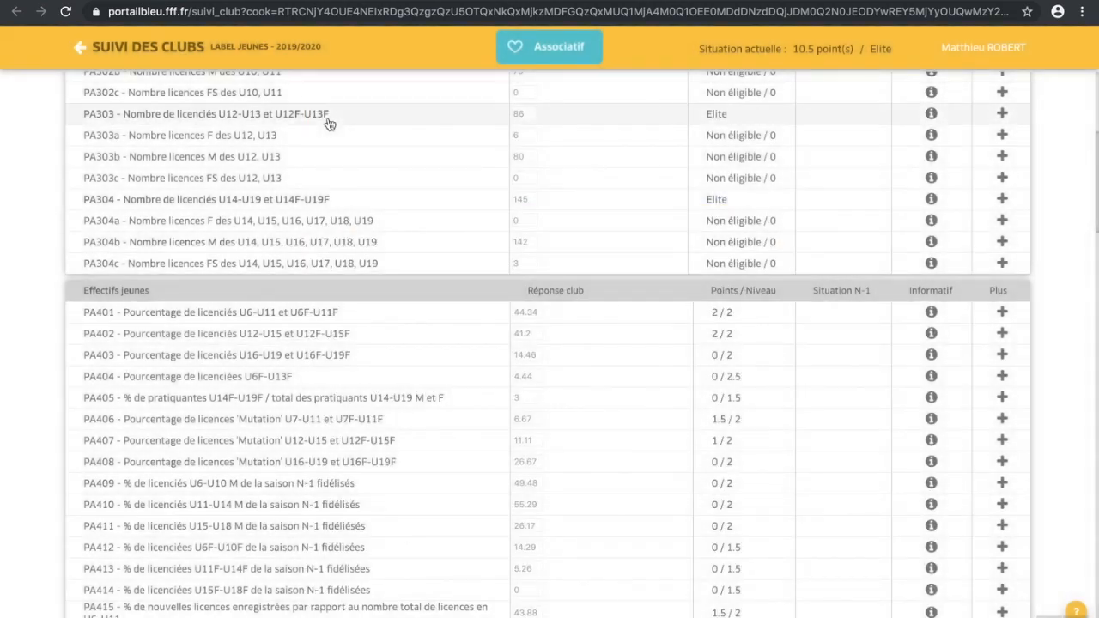
Leave the Associatif category and open the Sportif category of the self-assessment
{"action": "scroll", "coordinate": [633, 386], "scroll_direction": "down", "scroll_amount": 2}
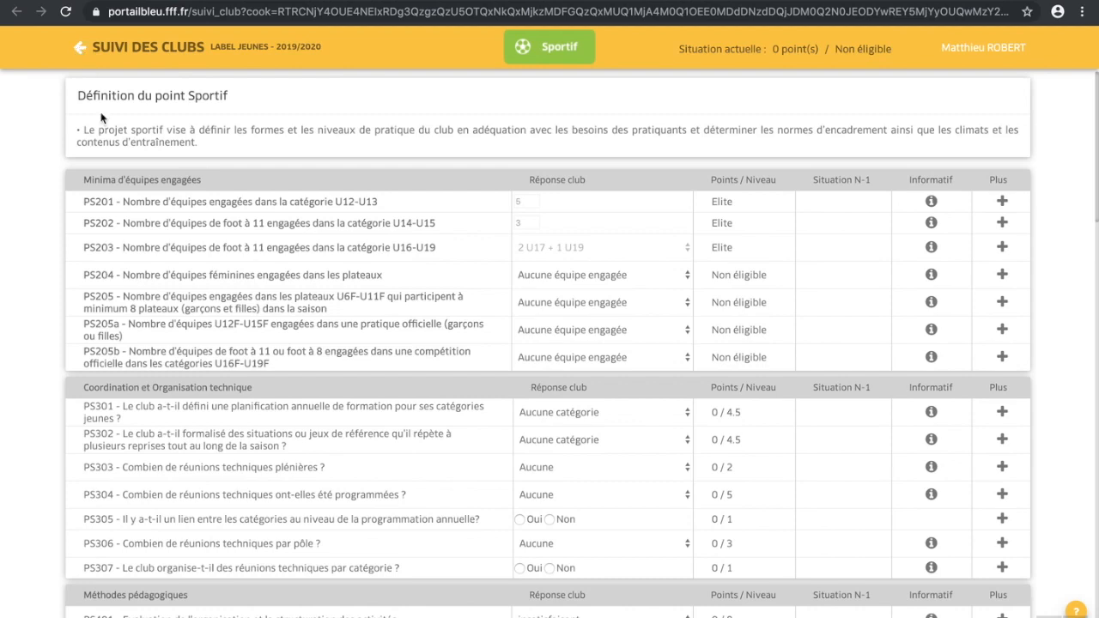
Return to the Label Jeunes overview, extract the action plan to Excel and open the file full screen
{"action": "left_click", "coordinate": [82, 52]}
{"action": "left_click", "coordinate": [82, 53]}
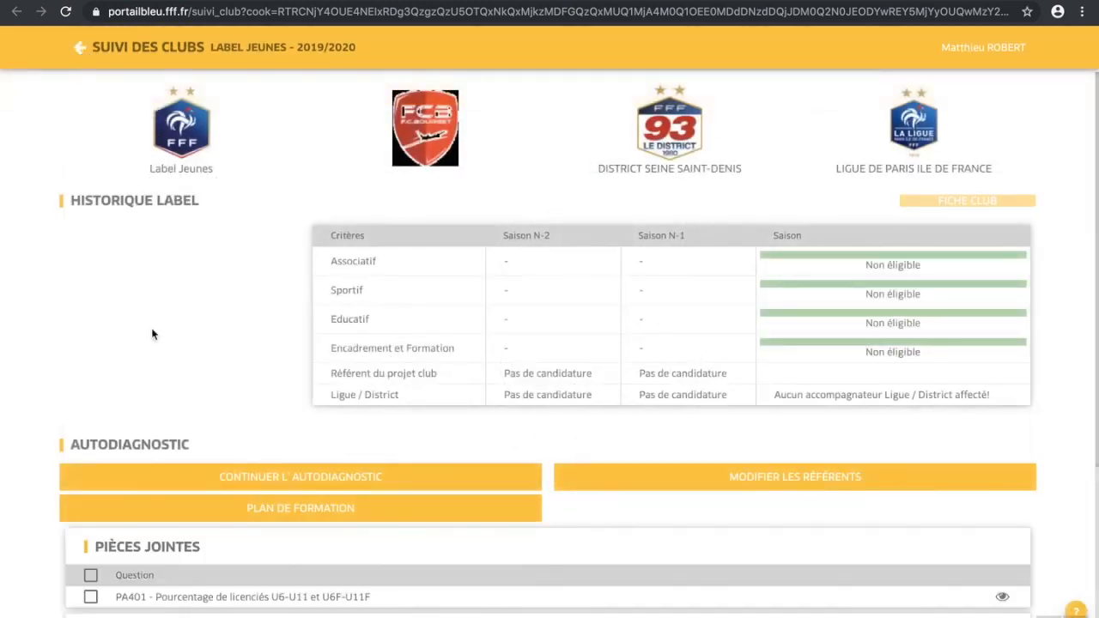
{"action": "scroll", "coordinate": [151, 327], "scroll_direction": "down", "scroll_amount": 3}
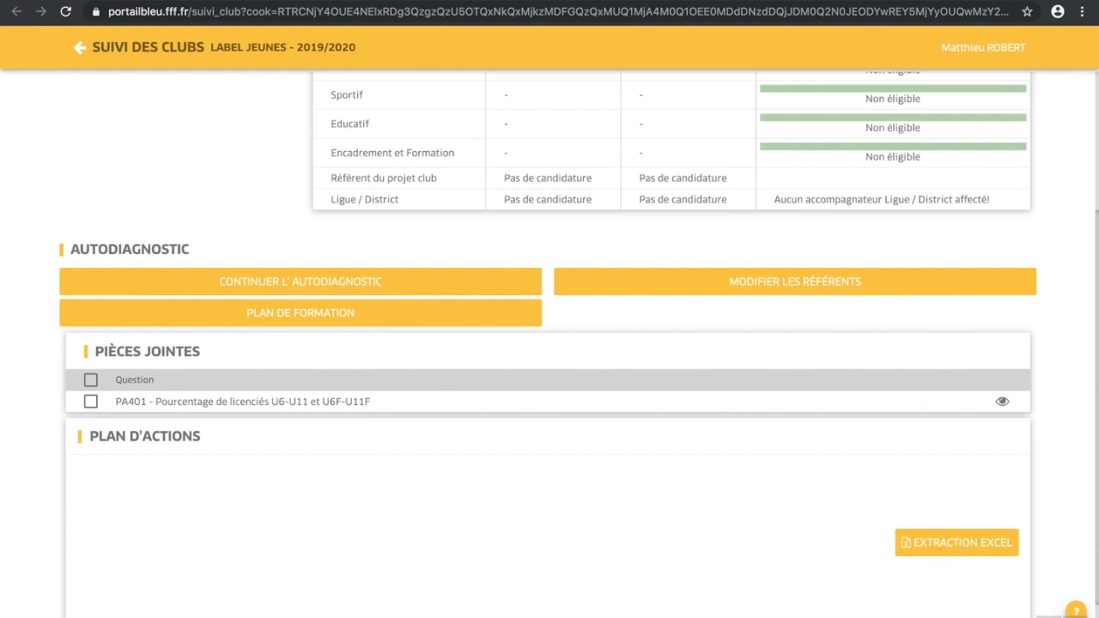
{"action": "mouse_move", "coordinate": [857, 615]}
{"action": "left_click", "coordinate": [457, 613]}
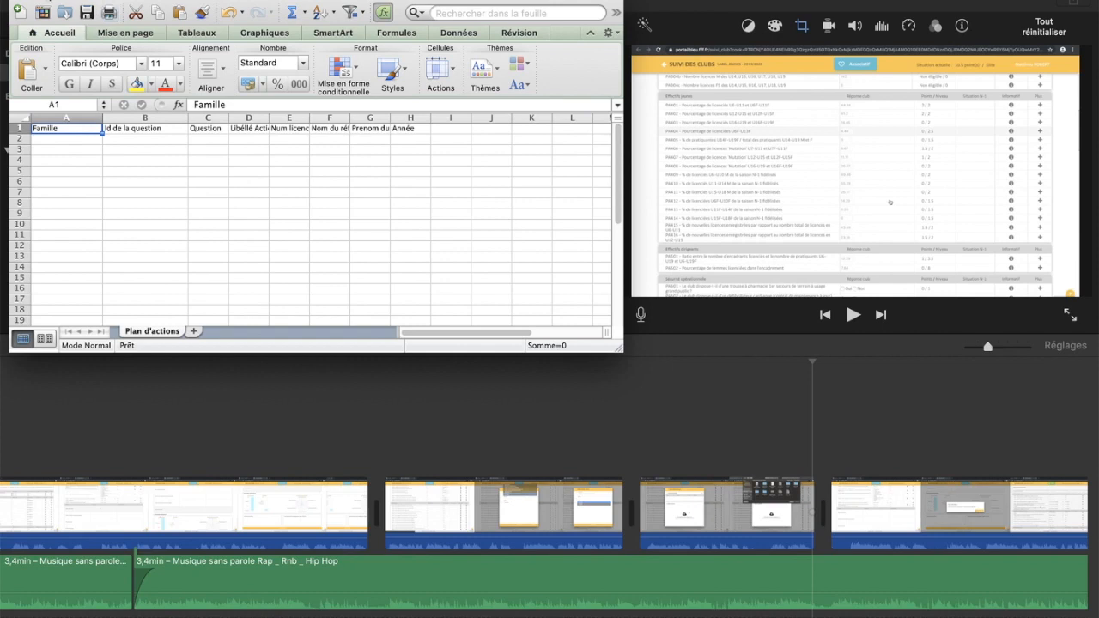
{"action": "left_click", "coordinate": [49, 1]}
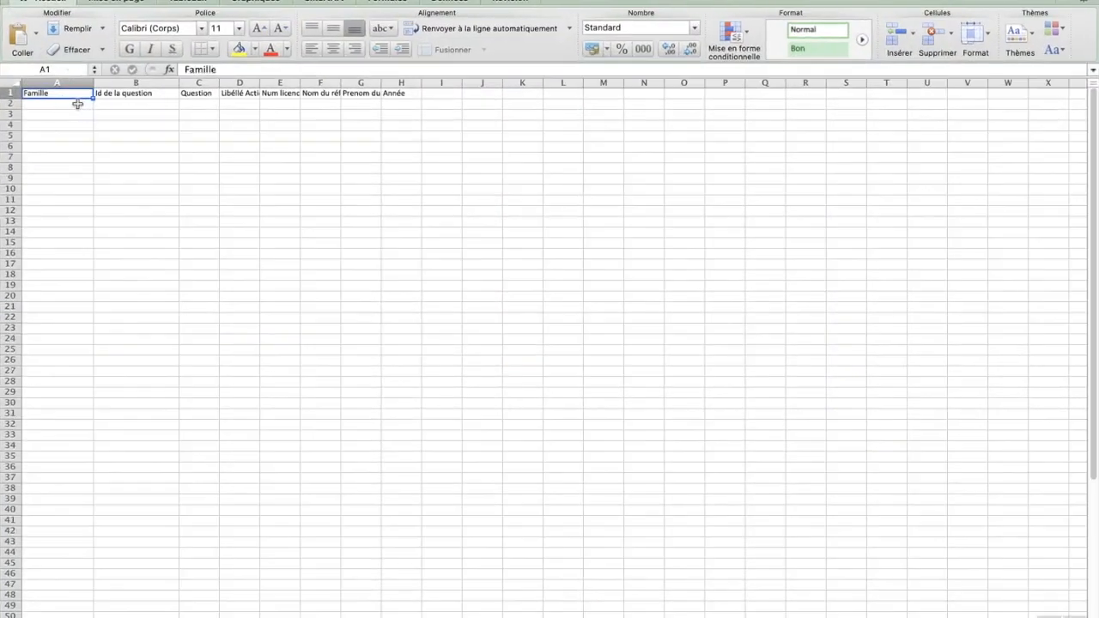
Fit the widths of columns D to H to their headings in the Plan d'actions sheet
{"action": "double_click", "coordinate": [260, 83]}
{"action": "left_click_drag", "start_coordinate": [311, 83], "coordinate": [311, 83]}
{"action": "double_click", "coordinate": [310, 83]}
{"action": "double_click", "coordinate": [400, 83]}
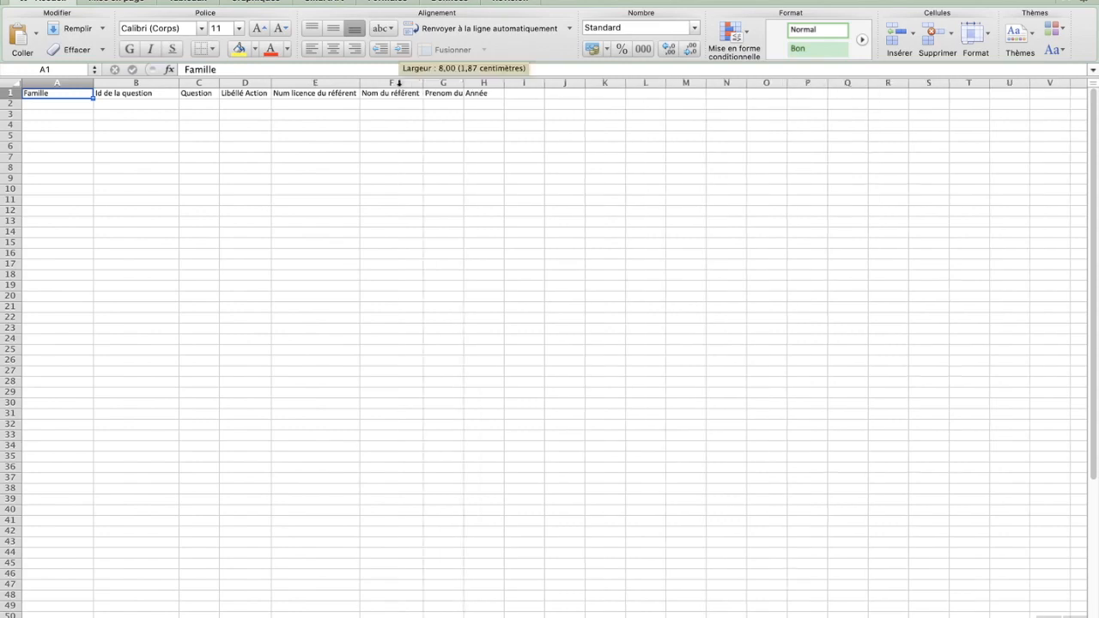
{"action": "double_click", "coordinate": [462, 83]}
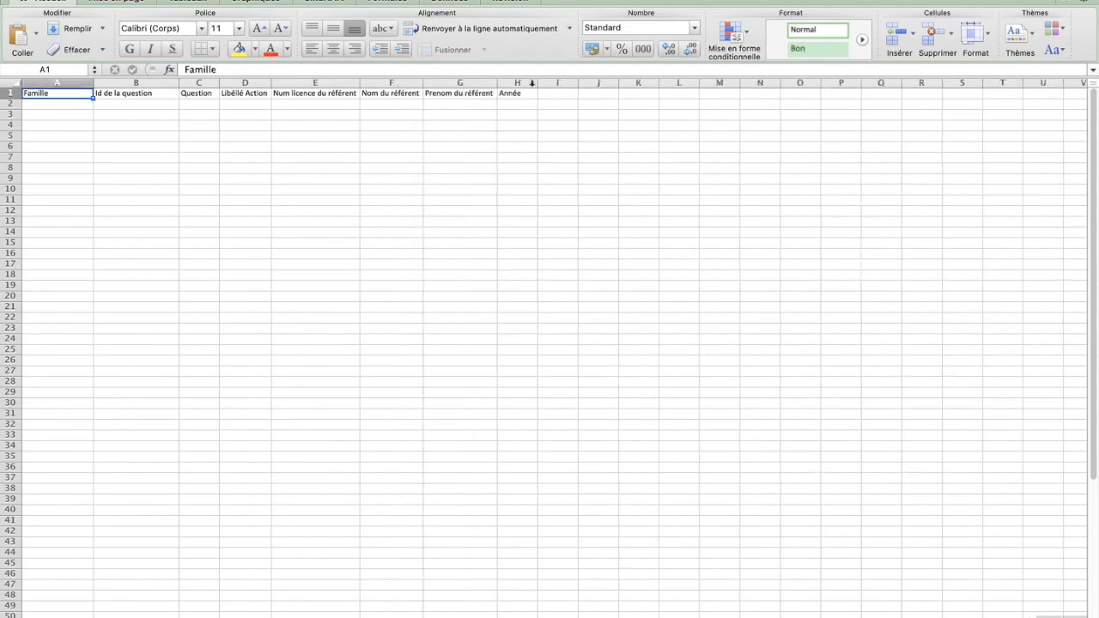
{"action": "double_click", "coordinate": [532, 83]}
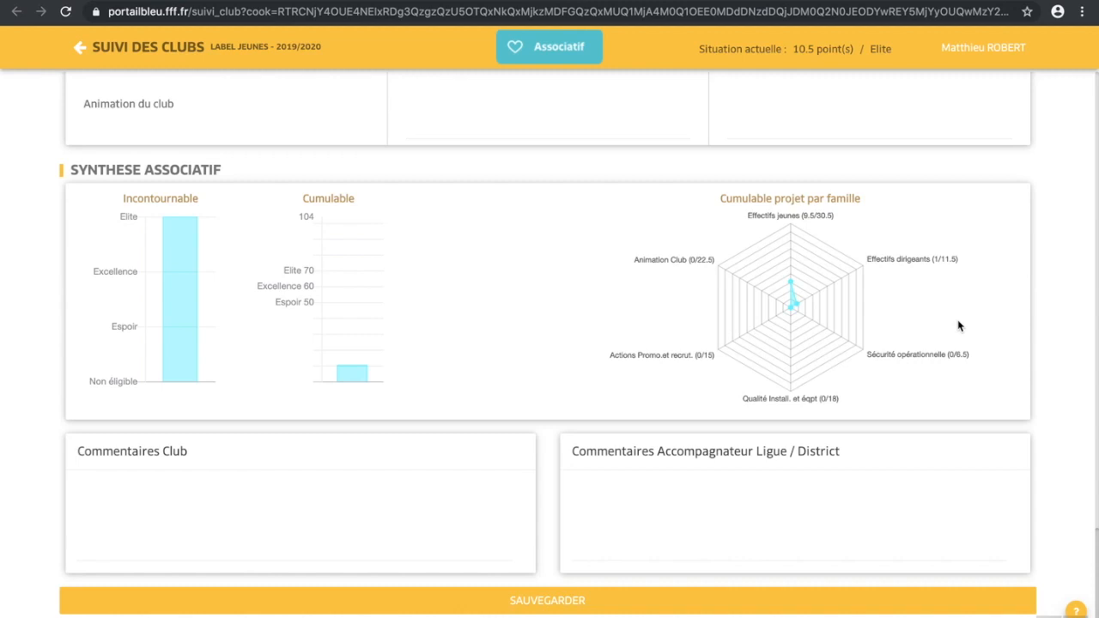
Leave the Associatif category of the self-assessment without saving the changes and open the Sportif category
{"action": "scroll", "coordinate": [959, 326], "scroll_direction": "up", "scroll_amount": 20}
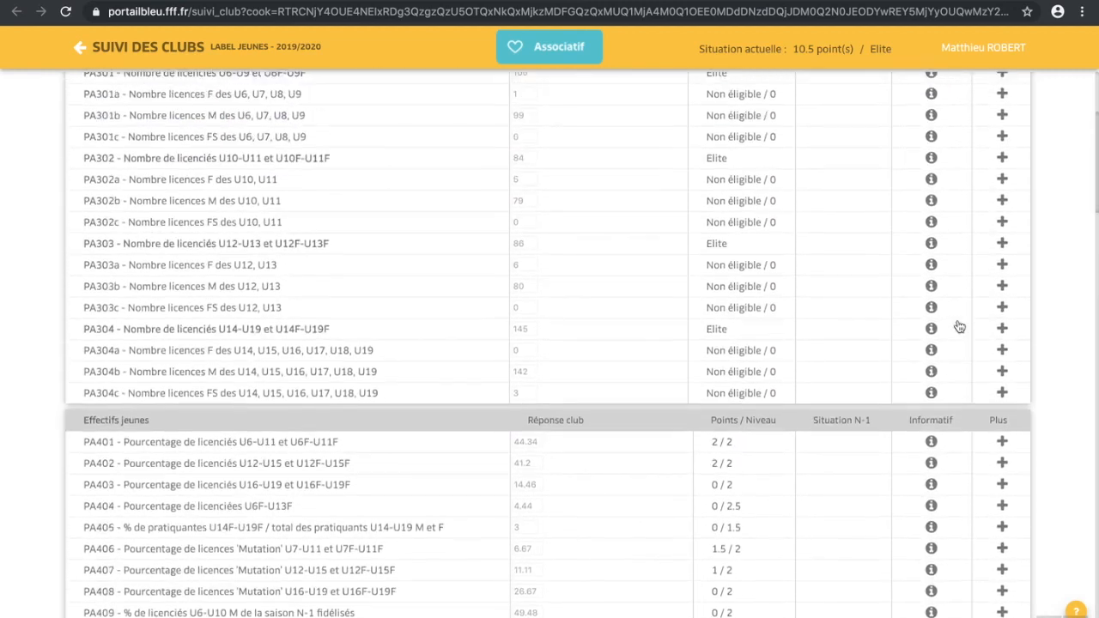
{"action": "scroll", "coordinate": [959, 325], "scroll_direction": "down", "scroll_amount": 9}
{"action": "scroll", "coordinate": [959, 326], "scroll_direction": "down", "scroll_amount": 11}
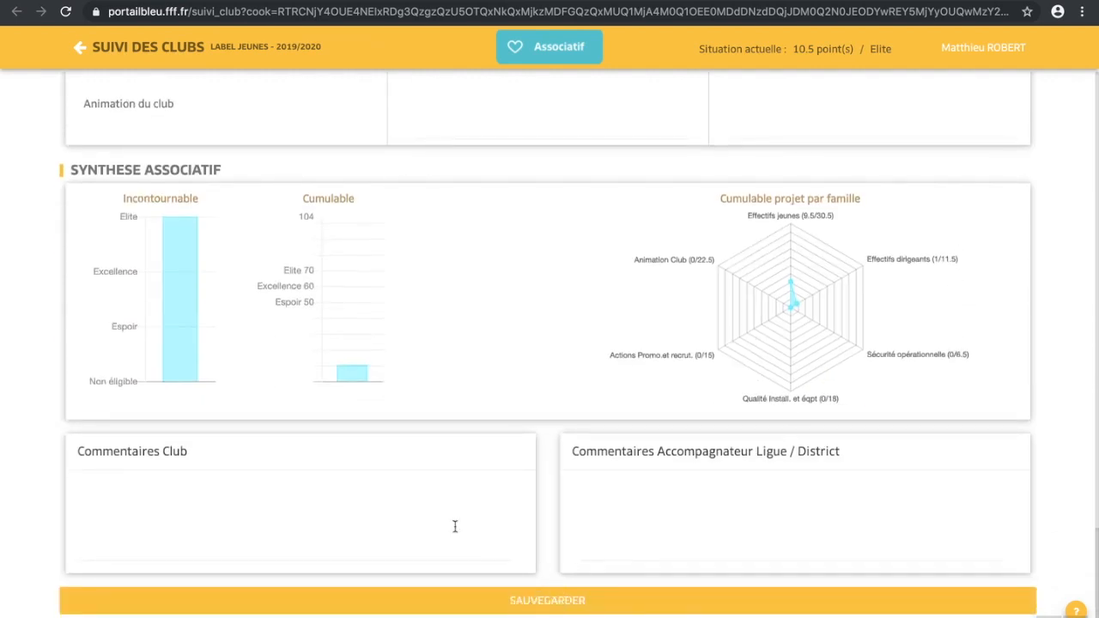
{"action": "left_click", "coordinate": [79, 47]}
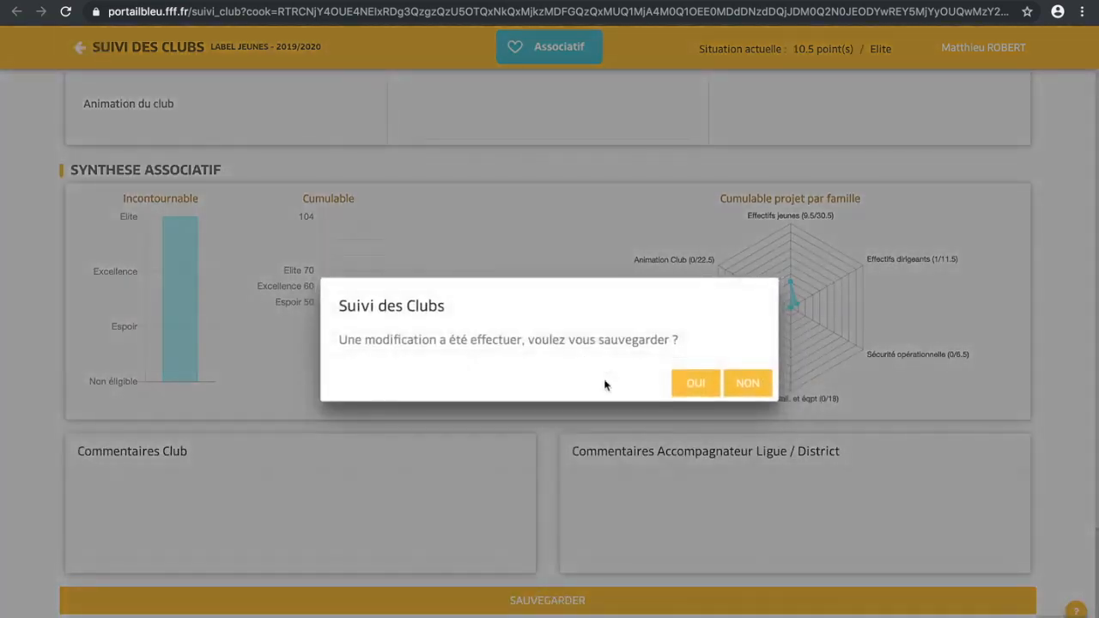
{"action": "left_click", "coordinate": [746, 384]}
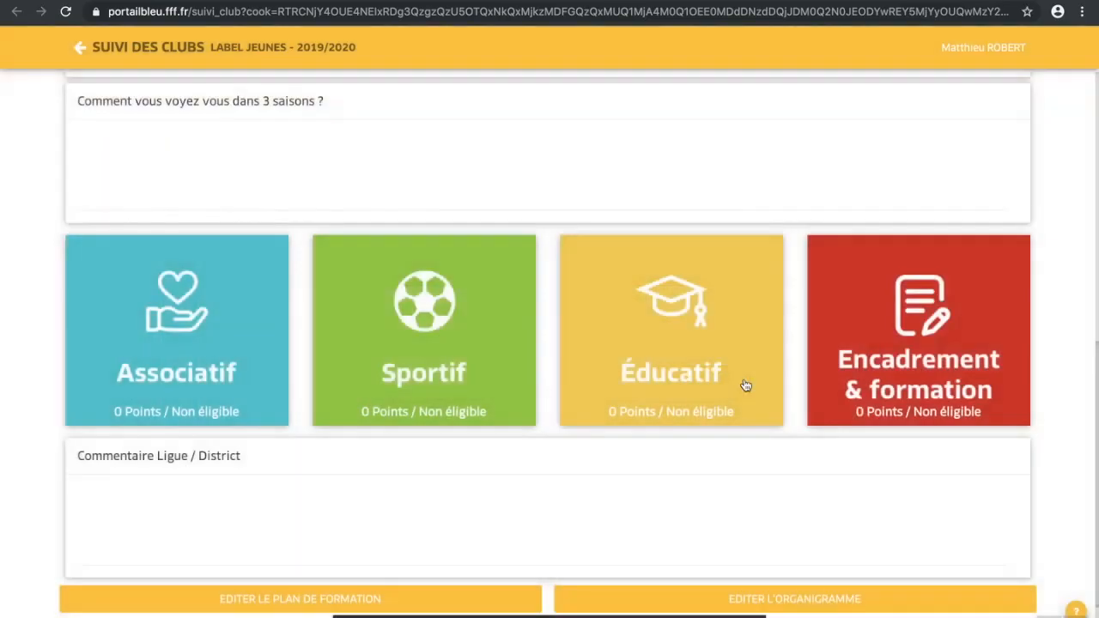
{"action": "left_click", "coordinate": [408, 345]}
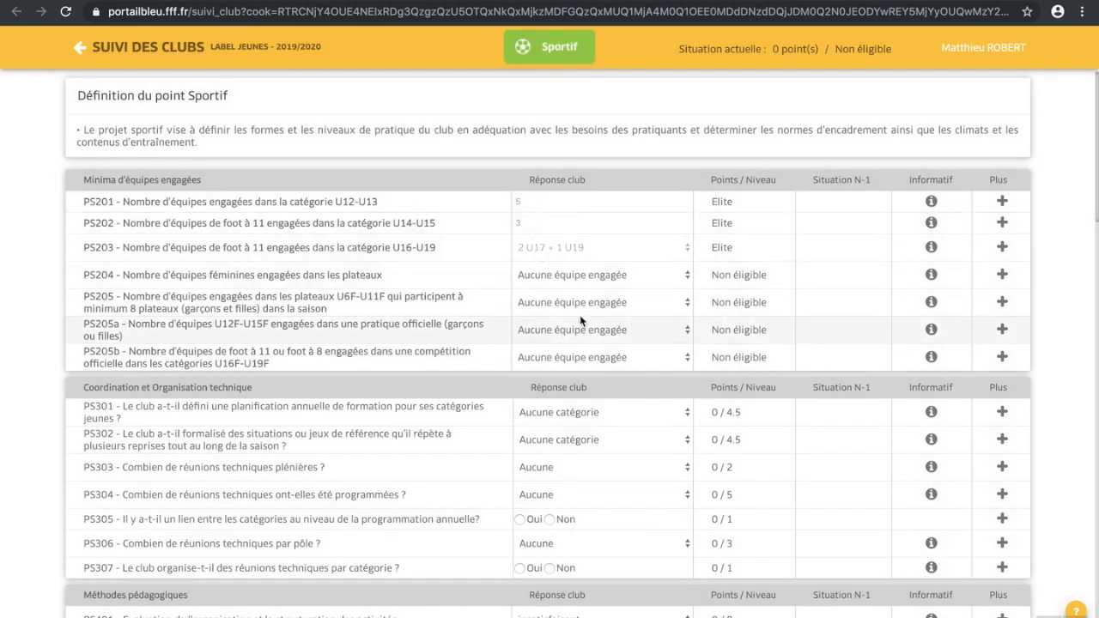
Examine the Sportif criteria and the answer choices of PS204 on women's teams engaged in the plateaux
{"action": "scroll", "coordinate": [577, 307], "scroll_direction": "down", "scroll_amount": 3}
{"action": "scroll", "coordinate": [581, 320], "scroll_direction": "down", "scroll_amount": 3}
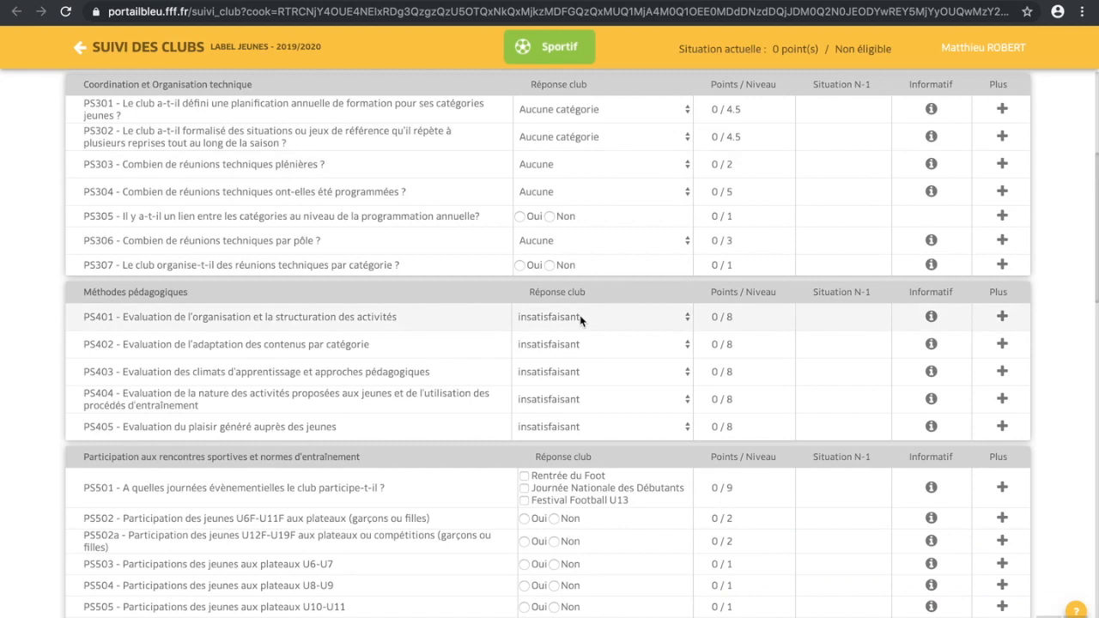
{"action": "scroll", "coordinate": [581, 316], "scroll_direction": "up", "scroll_amount": 6}
{"action": "left_click", "coordinate": [591, 275]}
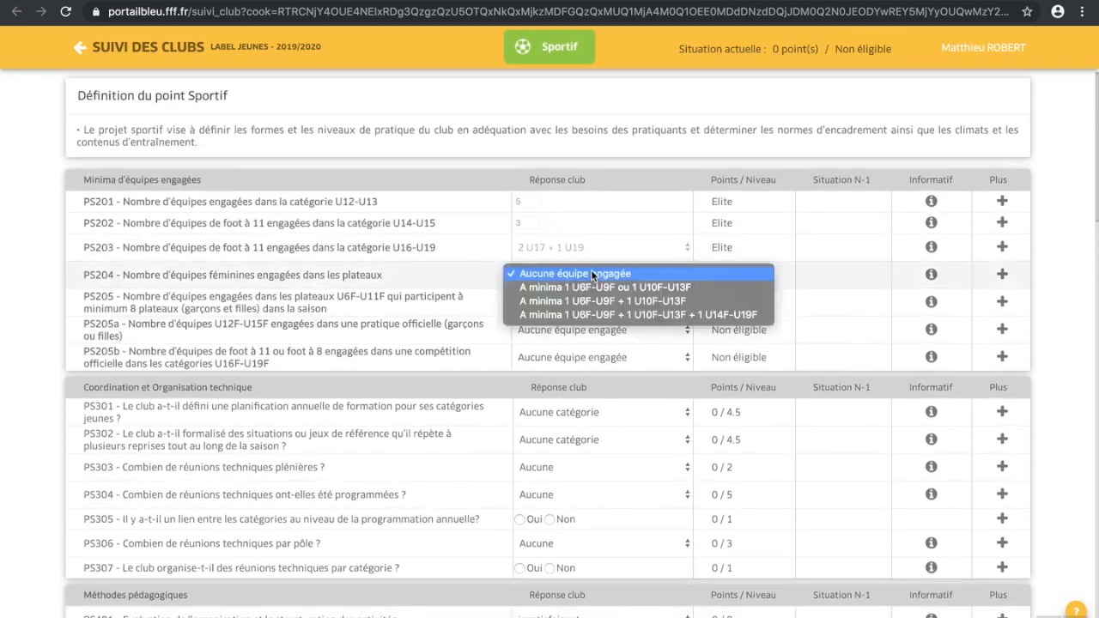
{"action": "left_click", "coordinate": [450, 281]}
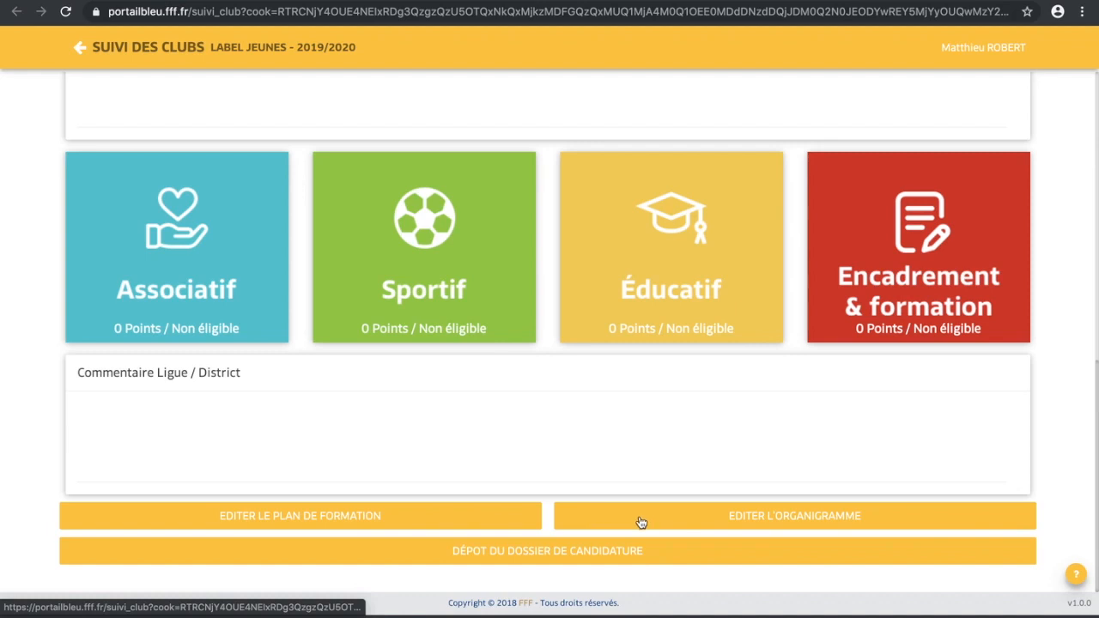
Generate the club's organisation chart from the self-assessment and look through the pages of the downloaded PDF
{"action": "left_click", "coordinate": [734, 519]}
{"action": "left_click", "coordinate": [90, 617]}
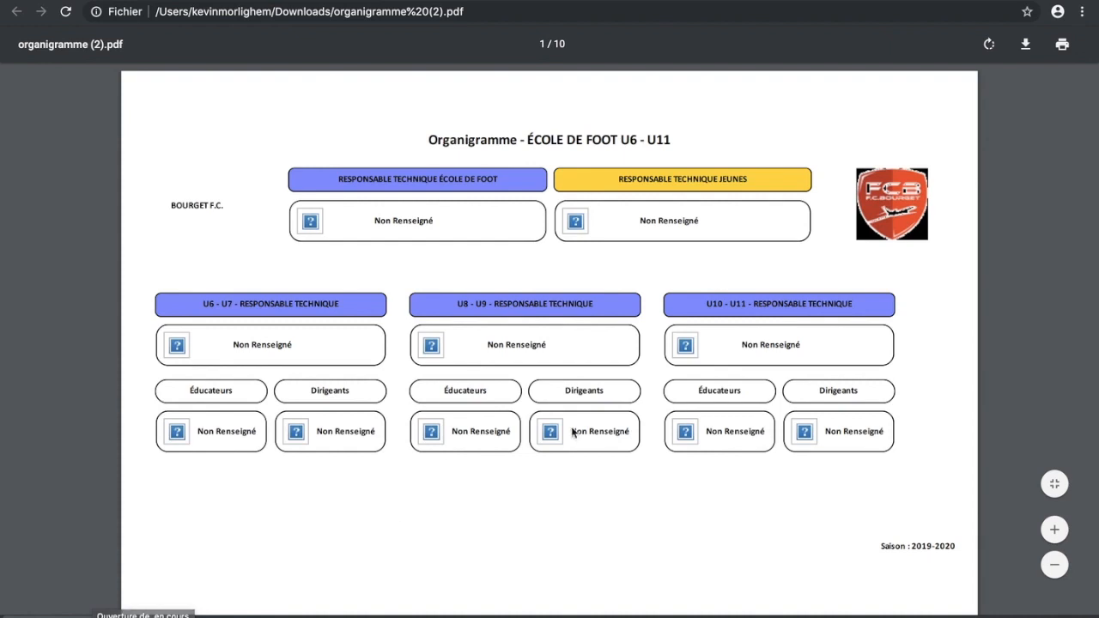
{"action": "scroll", "coordinate": [609, 420], "scroll_direction": "down", "scroll_amount": 3}
{"action": "scroll", "coordinate": [609, 421], "scroll_direction": "down", "scroll_amount": 20}
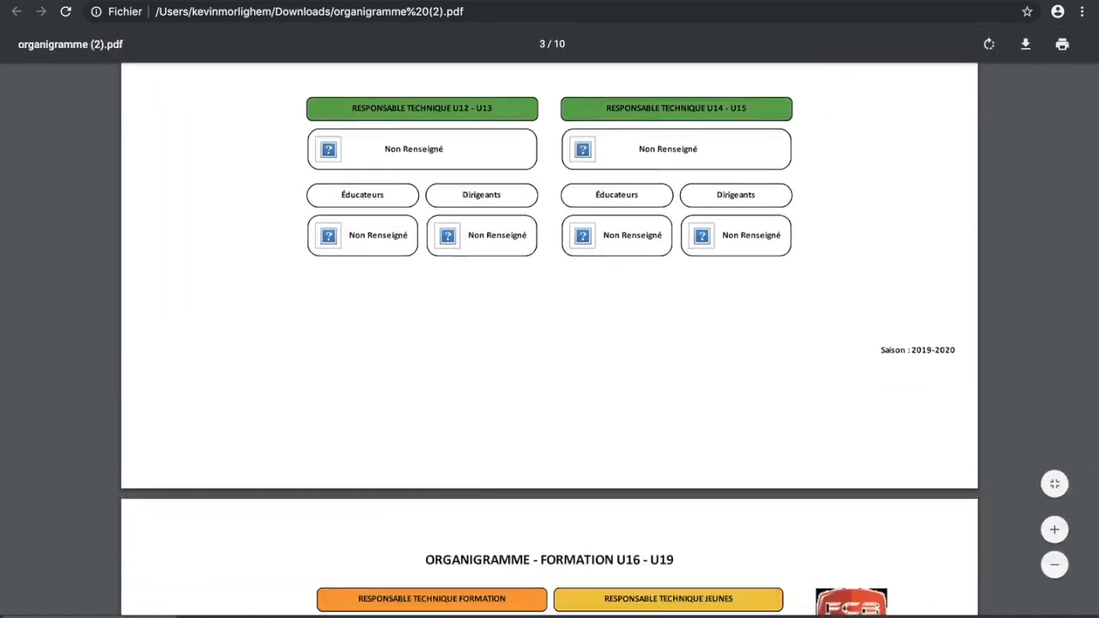
Switch to Footclubs, examine the title choices for a new club member, and return to the organisation chart PDF
{"action": "left_click", "coordinate": [119, 0]}
{"action": "left_click", "coordinate": [550, 203]}
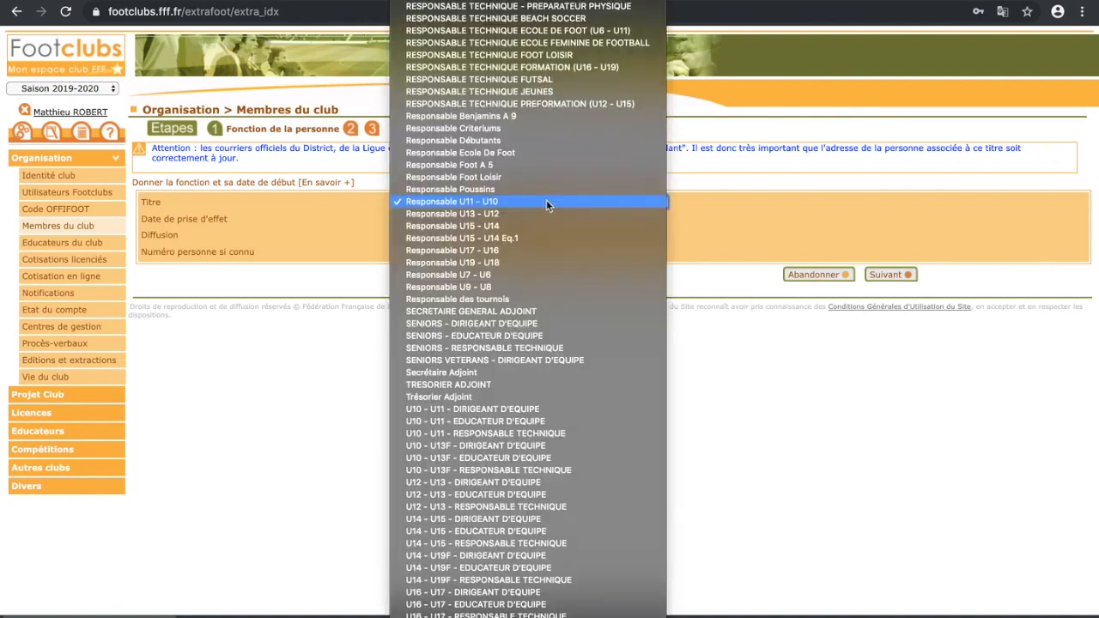
{"action": "scroll", "coordinate": [471, 15], "scroll_direction": "up", "scroll_amount": 9}
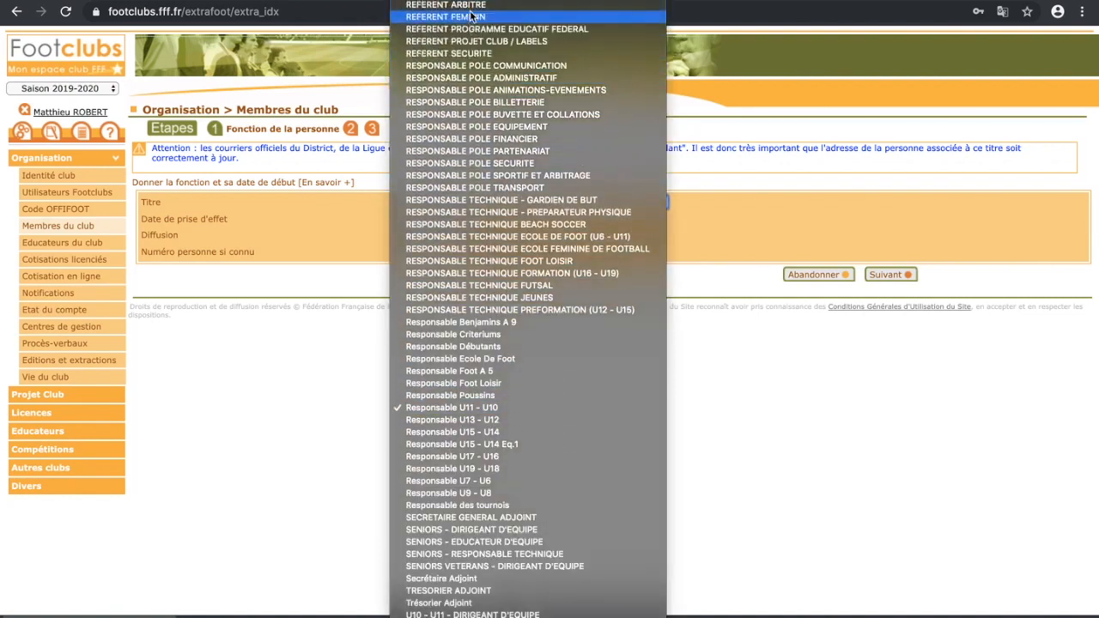
{"action": "scroll", "coordinate": [471, 15], "scroll_direction": "up", "scroll_amount": 5}
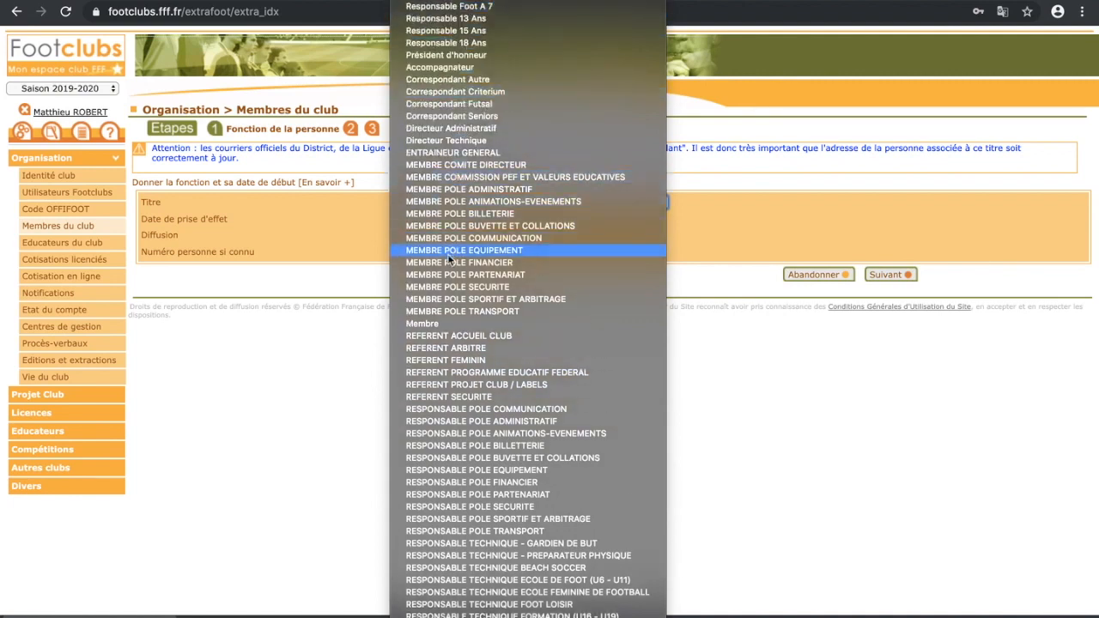
{"action": "scroll", "coordinate": [449, 256], "scroll_direction": "down", "scroll_amount": 9}
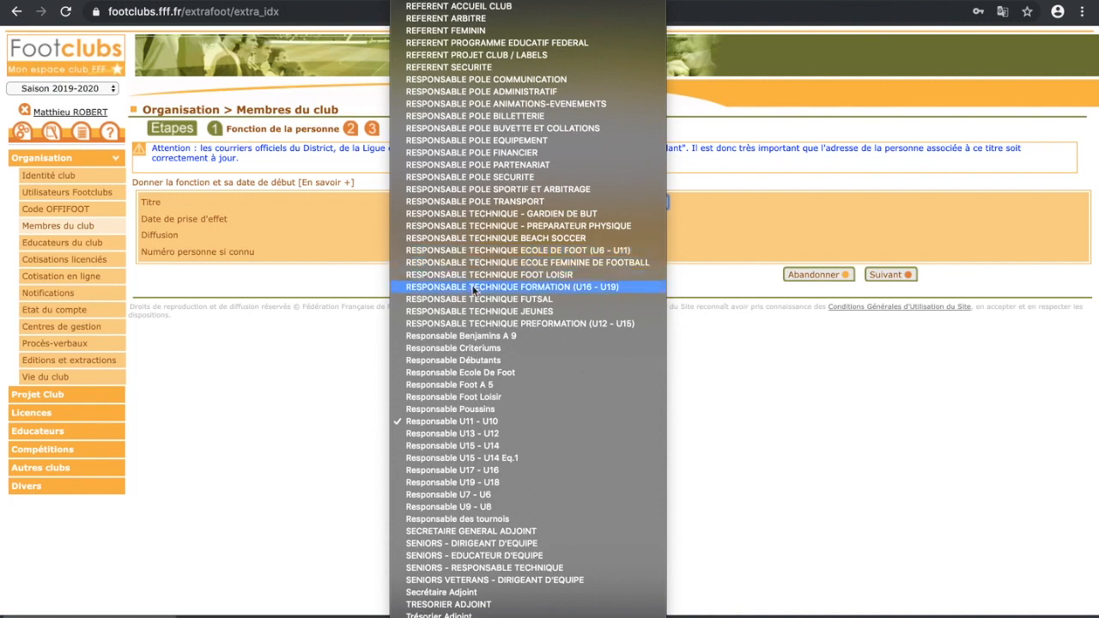
{"action": "scroll", "coordinate": [497, 288], "scroll_direction": "down", "scroll_amount": 5}
{"action": "scroll", "coordinate": [497, 290], "scroll_direction": "down", "scroll_amount": 3}
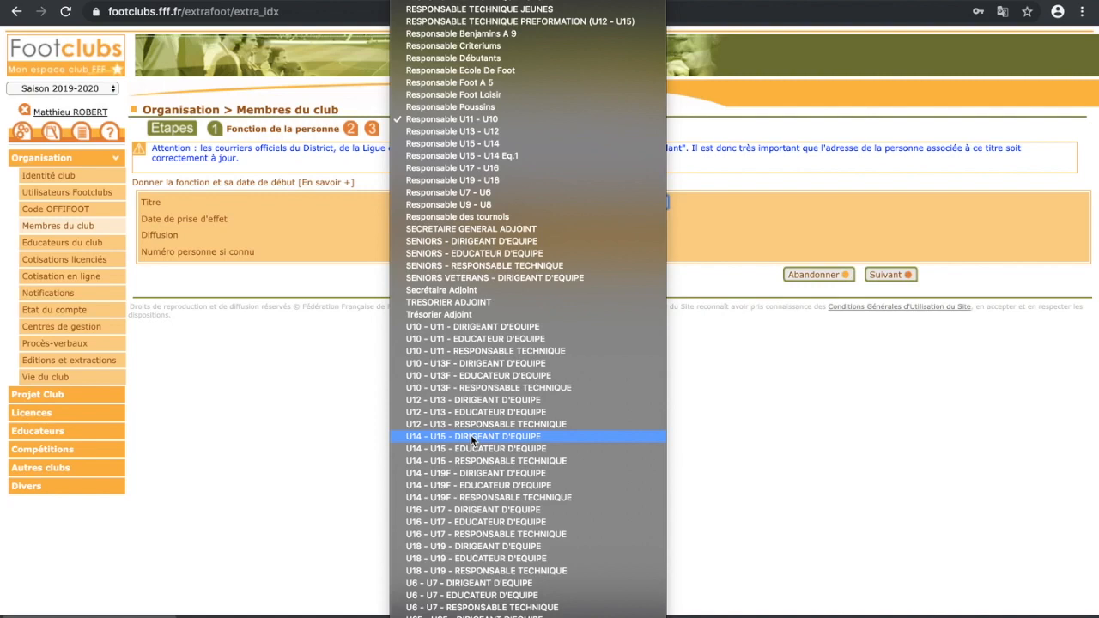
{"action": "left_click", "coordinate": [734, 1]}
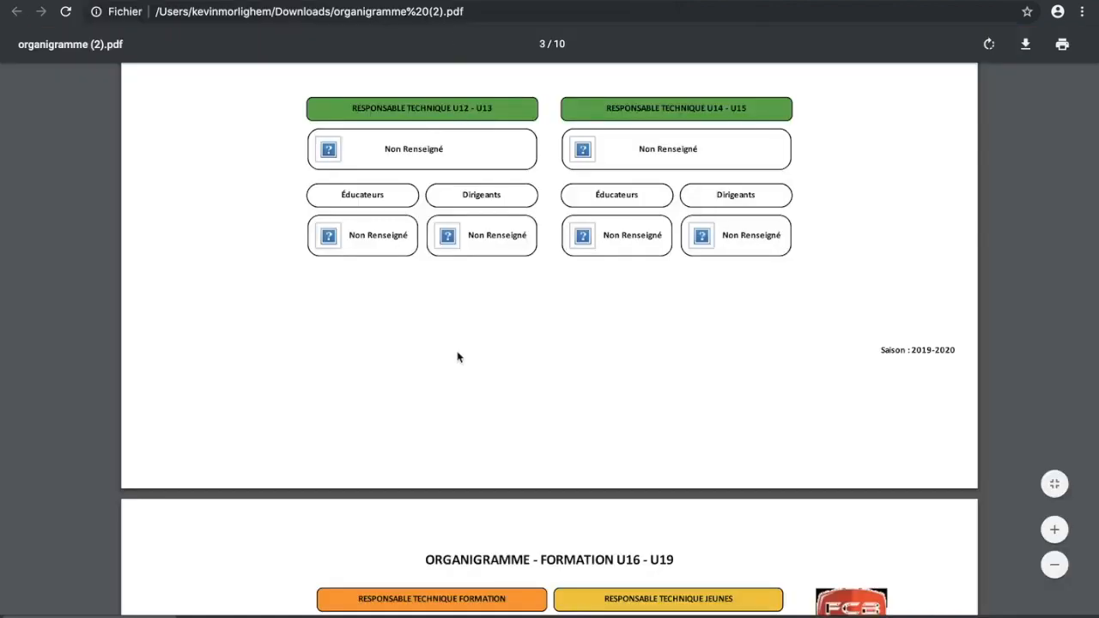
{"action": "scroll", "coordinate": [457, 355], "scroll_direction": "down", "scroll_amount": 15}
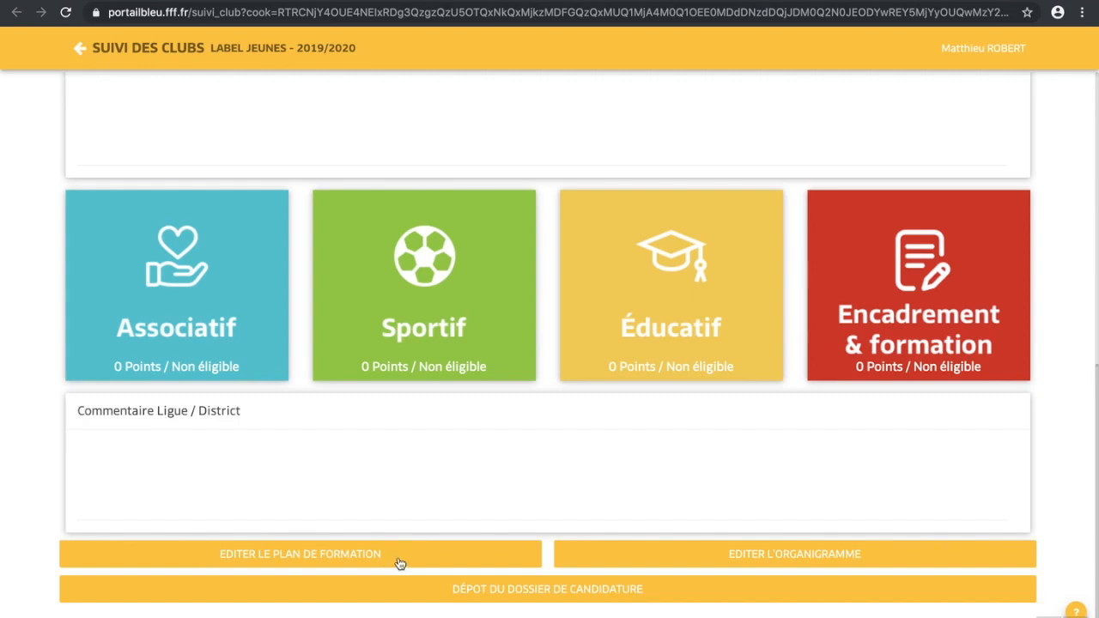
Open the club's training plan and start a new function entry for the member listed as Responsable Vétérans
{"action": "left_click", "coordinate": [401, 562]}
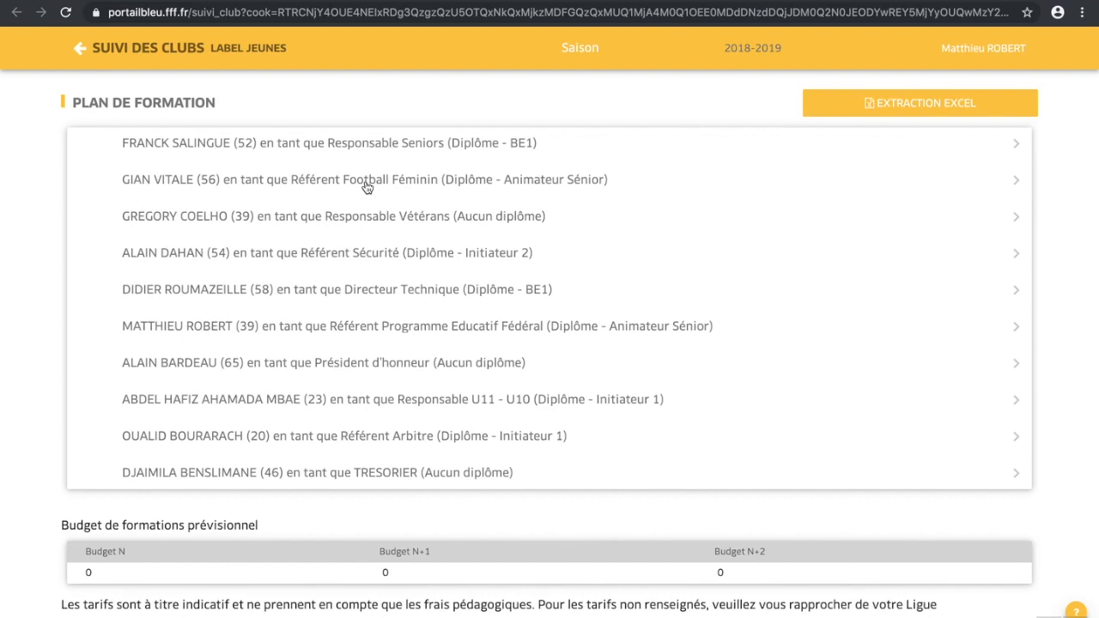
{"action": "left_click", "coordinate": [368, 222]}
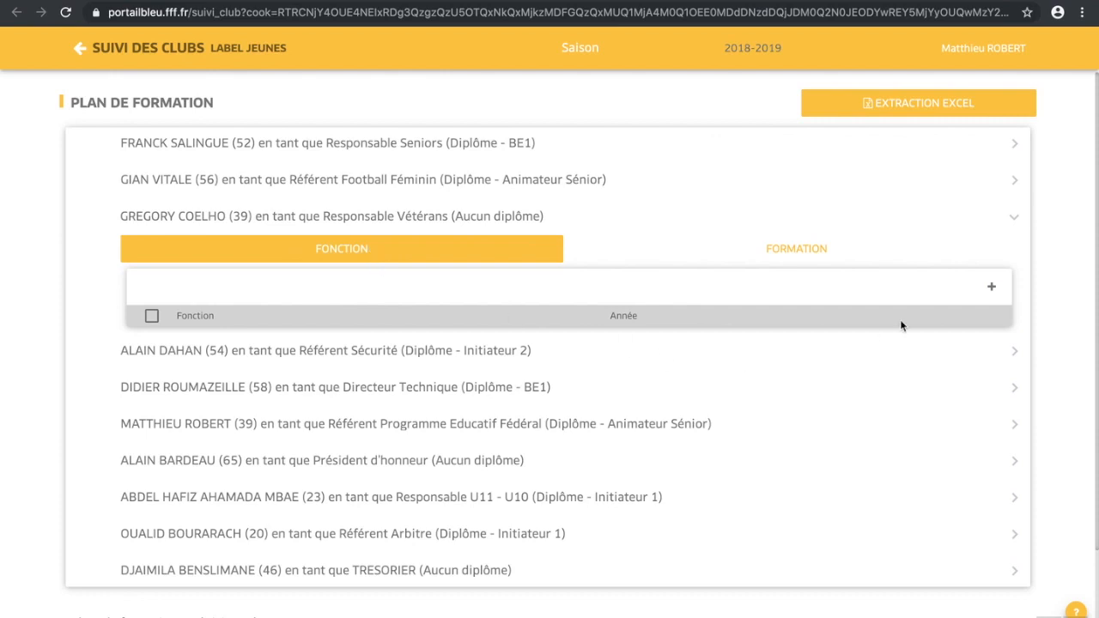
{"action": "left_click", "coordinate": [990, 287]}
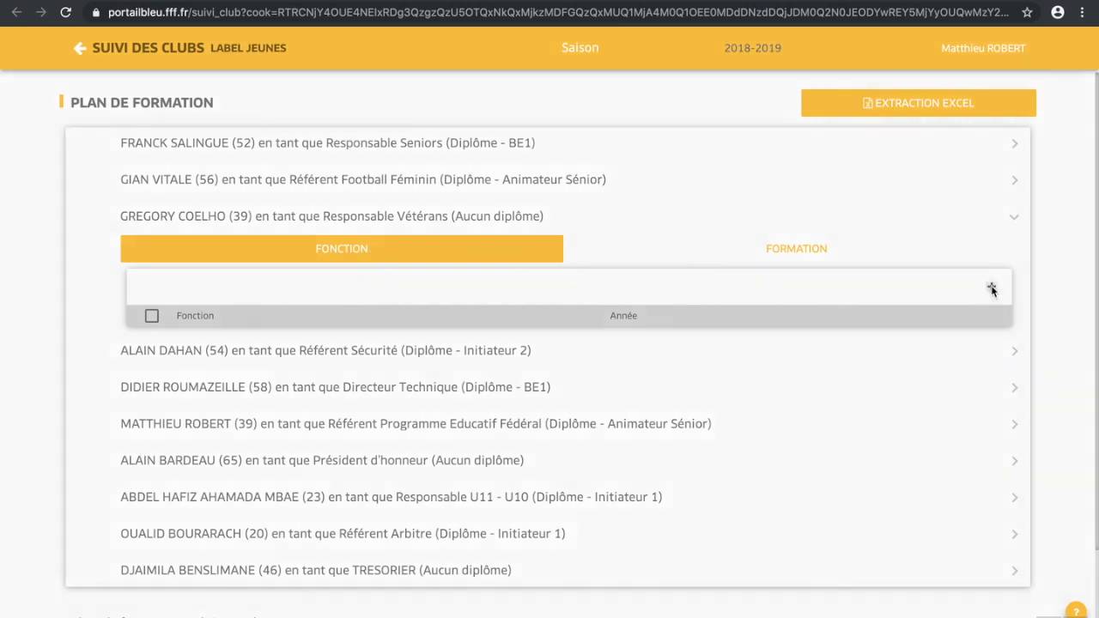
Set the planned function to U10 - U13F - RESPONSABLE TECHNIQUE for season 2020 and validate the entry
{"action": "left_click", "coordinate": [567, 179]}
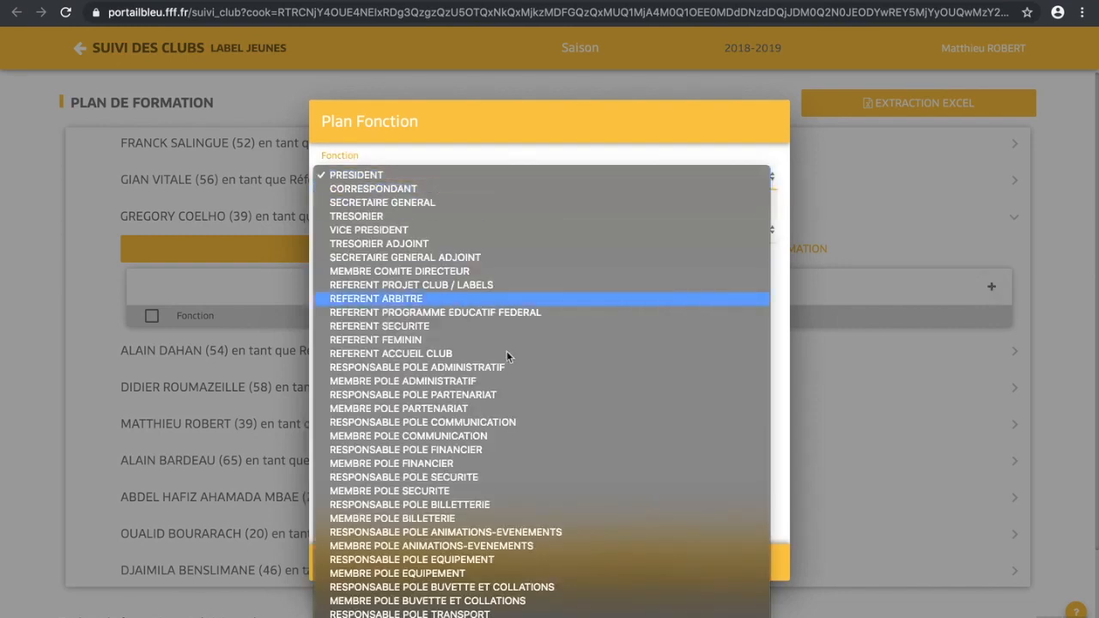
{"action": "scroll", "coordinate": [503, 385], "scroll_direction": "down", "scroll_amount": 5}
{"action": "scroll", "coordinate": [503, 385], "scroll_direction": "down", "scroll_amount": 1}
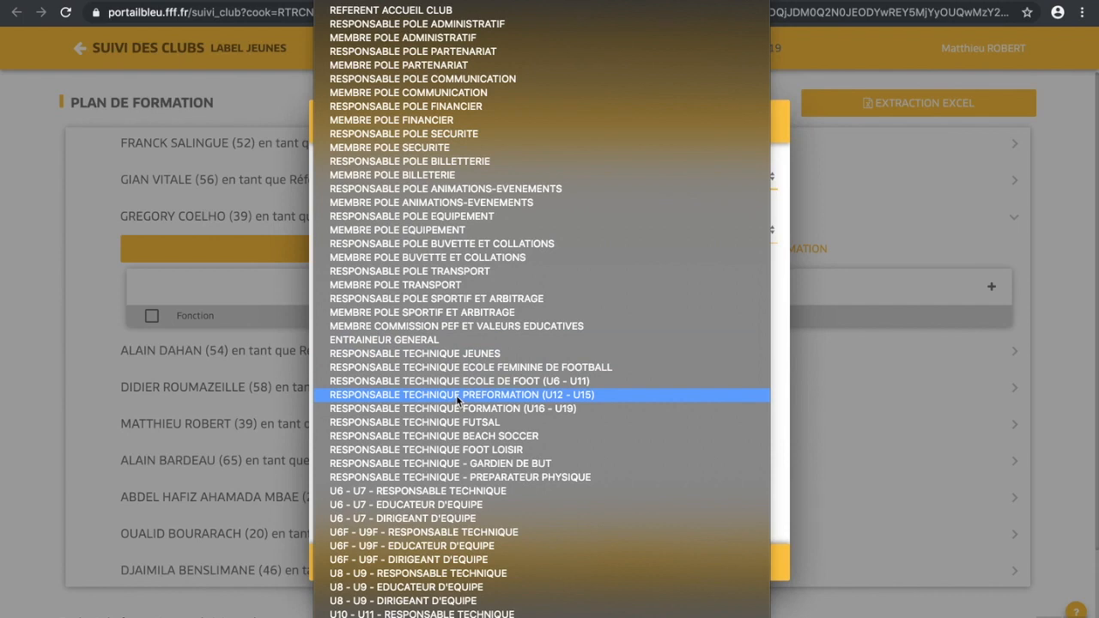
{"action": "scroll", "coordinate": [455, 395], "scroll_direction": "down", "scroll_amount": 5}
{"action": "scroll", "coordinate": [454, 387], "scroll_direction": "down", "scroll_amount": 1}
{"action": "left_click", "coordinate": [455, 384]}
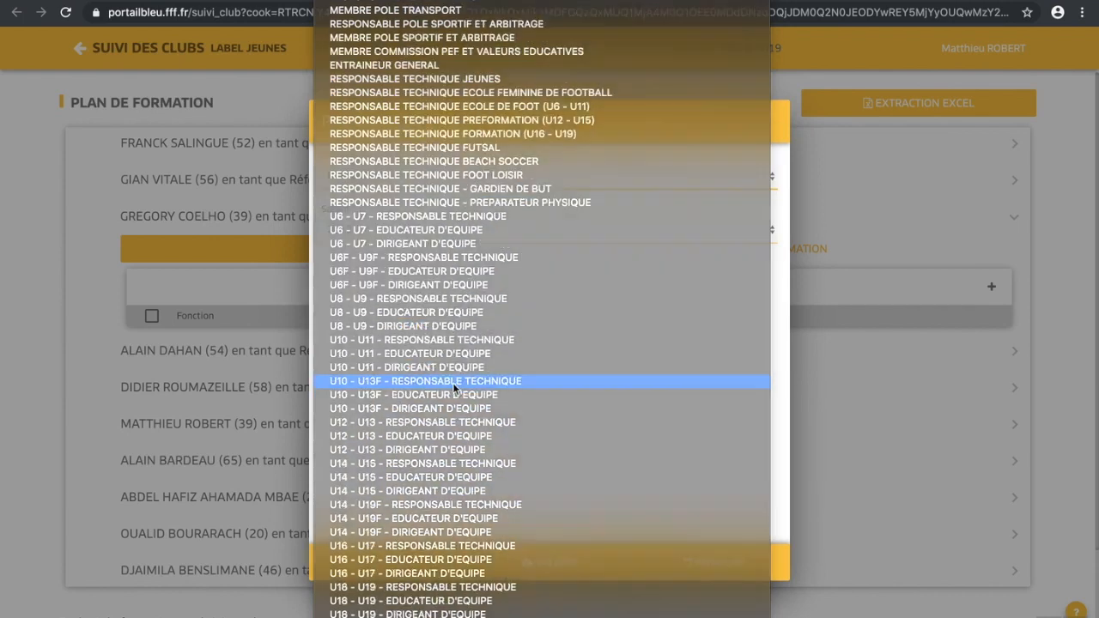
{"action": "left_click", "coordinate": [383, 240]}
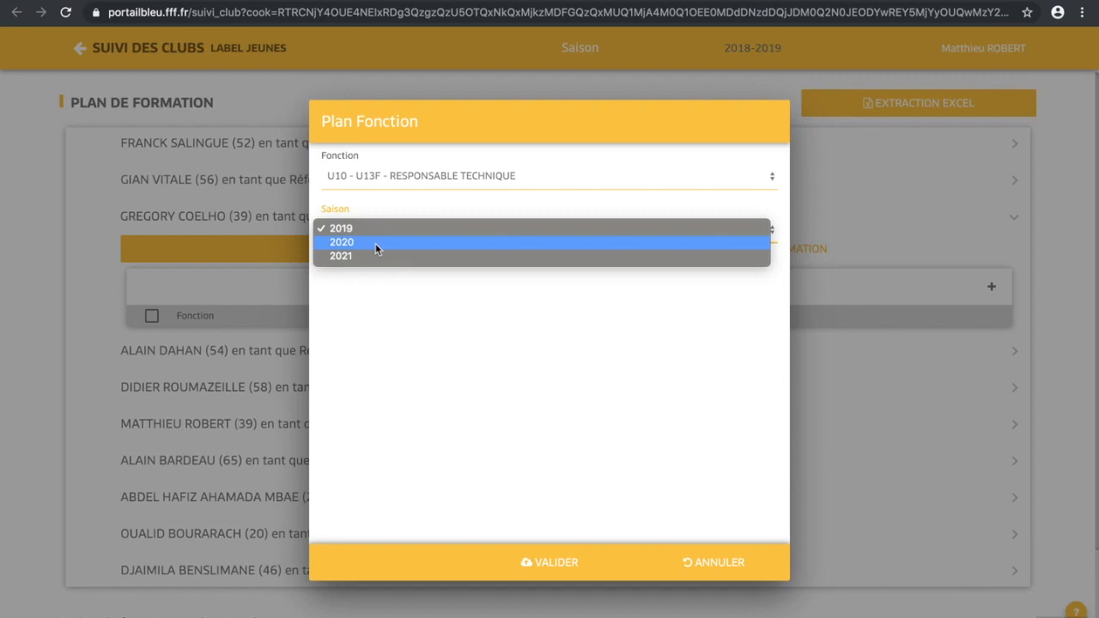
{"action": "left_click", "coordinate": [375, 243]}
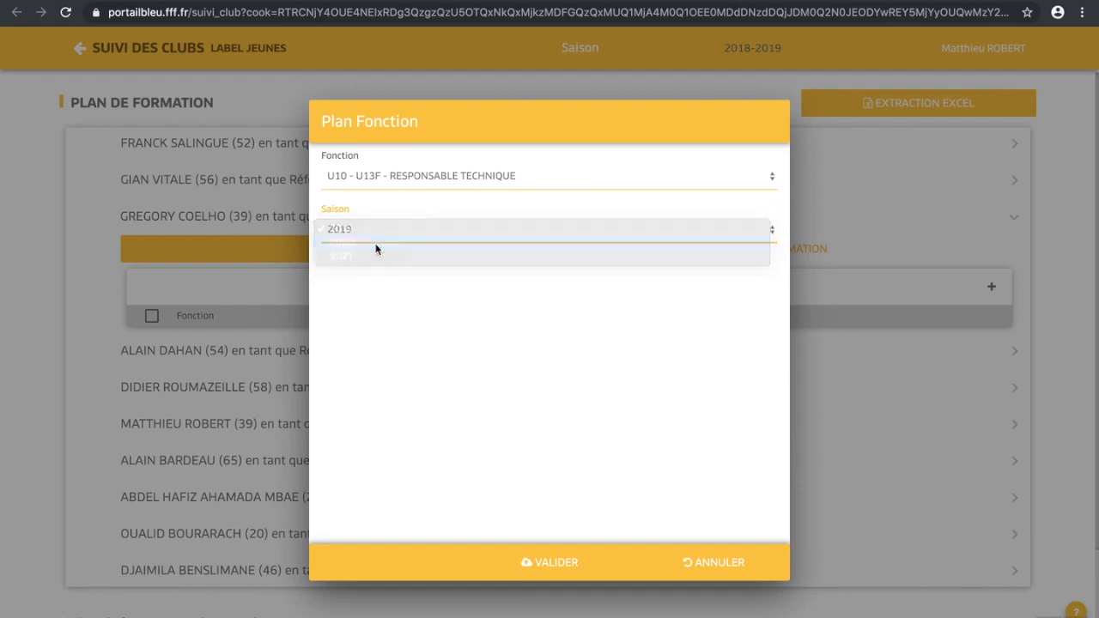
{"action": "left_click", "coordinate": [540, 550]}
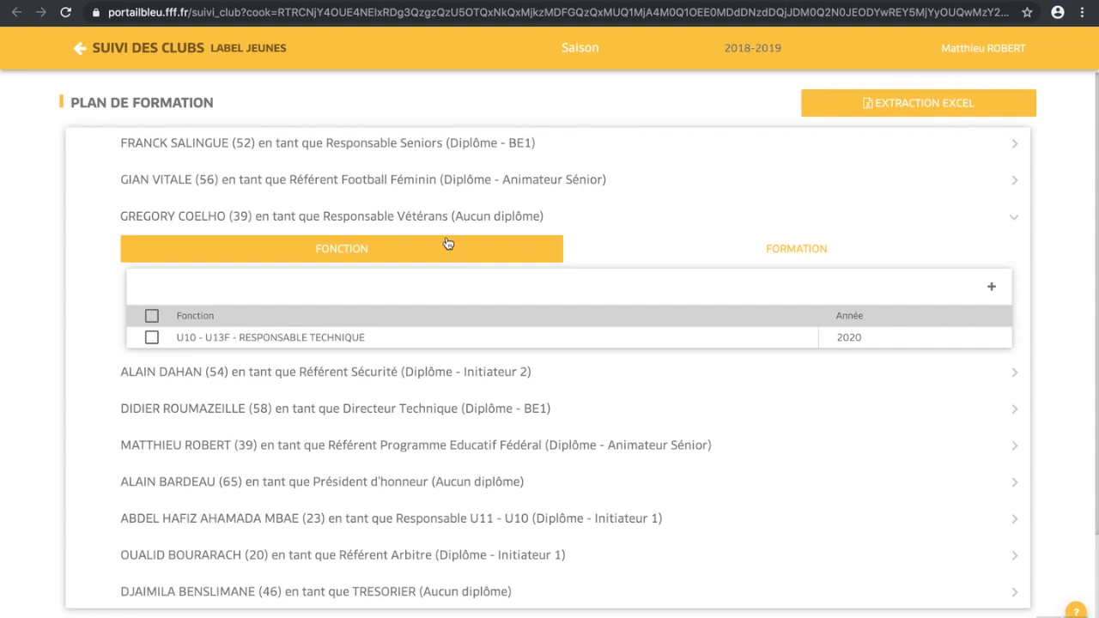
Add the training Gestion de club, gestion de projet module 3 : Construire et promouvoir un projet for season 2020 to the Responsable Vétérans member's plan
{"action": "left_click", "coordinate": [750, 251]}
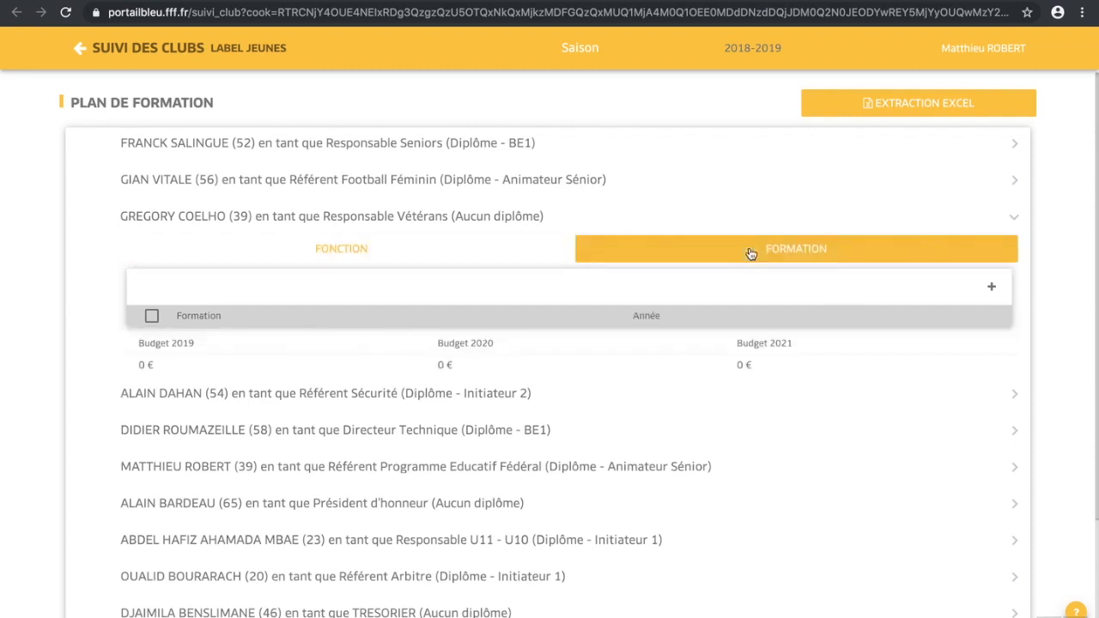
{"action": "left_click", "coordinate": [991, 287]}
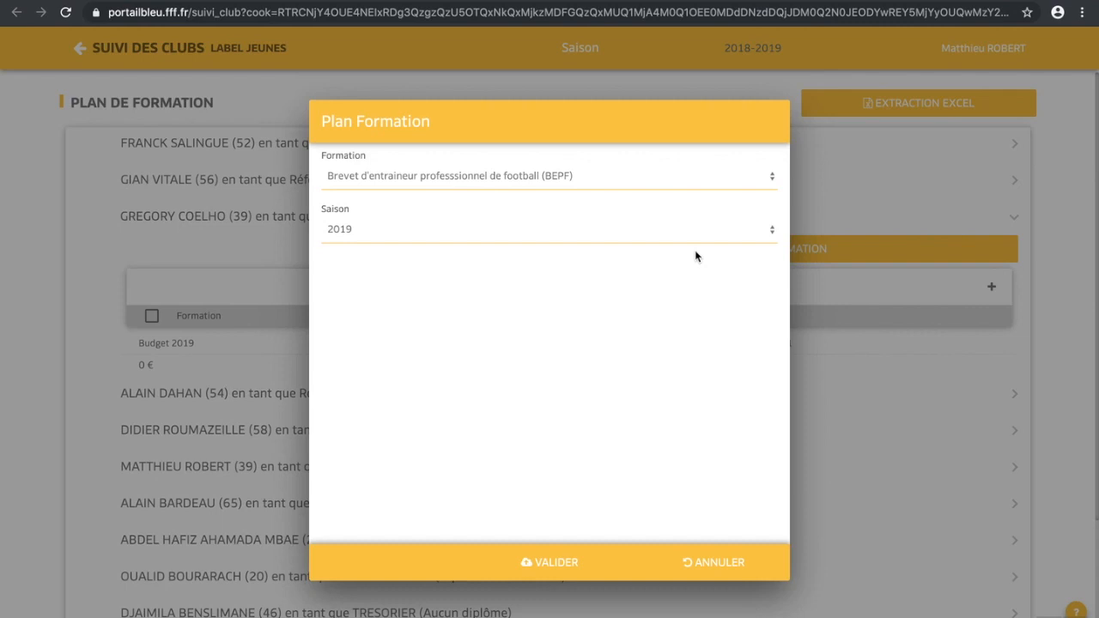
{"action": "left_click", "coordinate": [564, 176]}
{"action": "scroll", "coordinate": [456, 426], "scroll_direction": "down", "scroll_amount": 5}
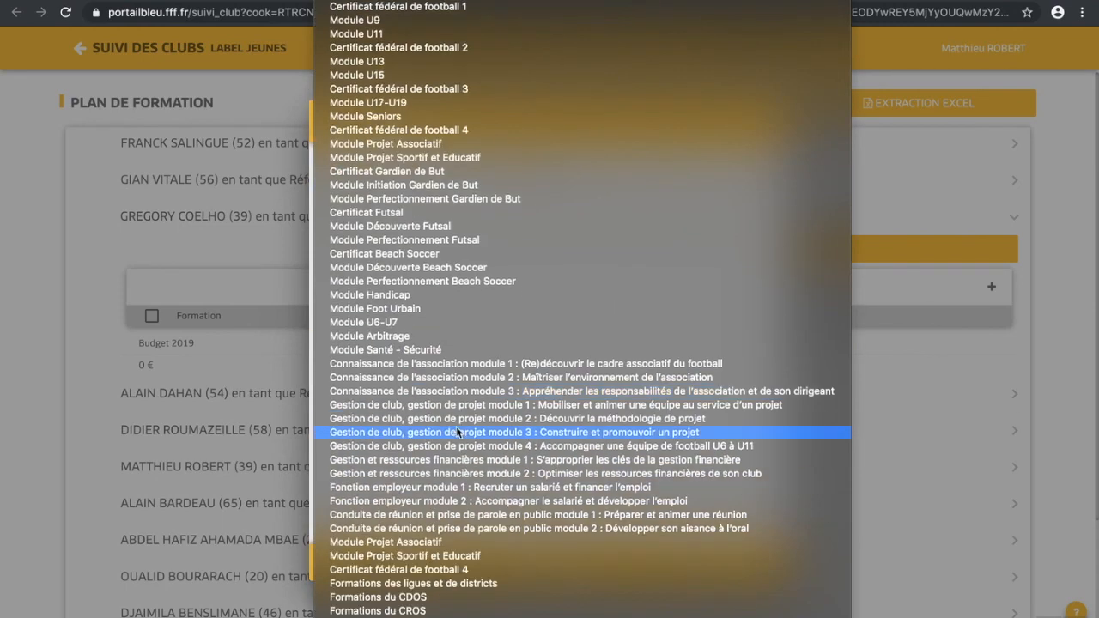
{"action": "left_click", "coordinate": [456, 432]}
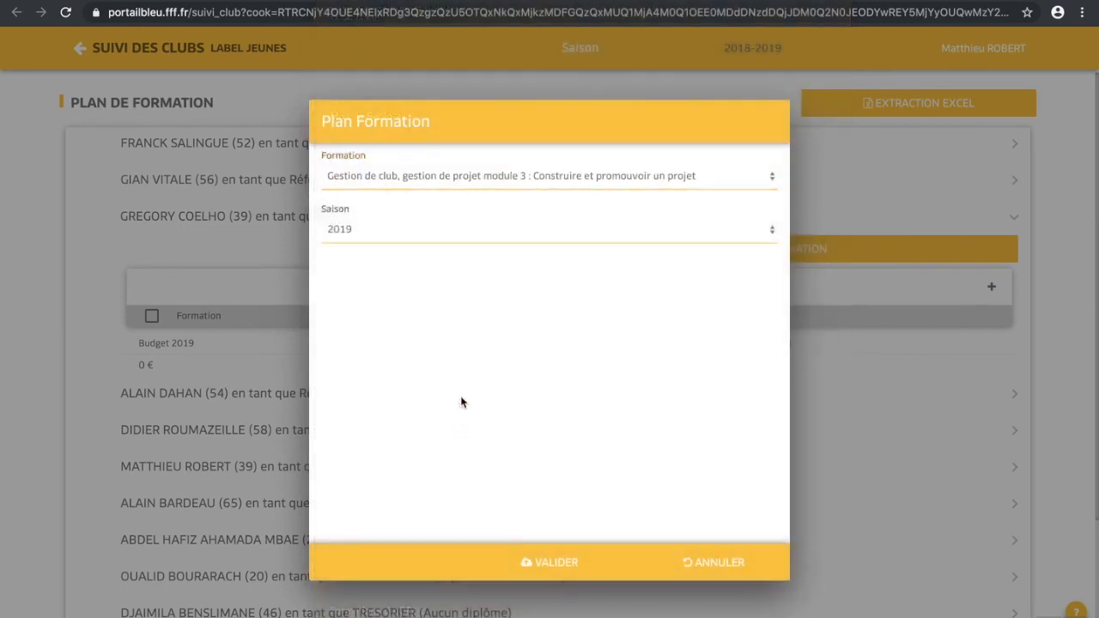
{"action": "left_click", "coordinate": [480, 230]}
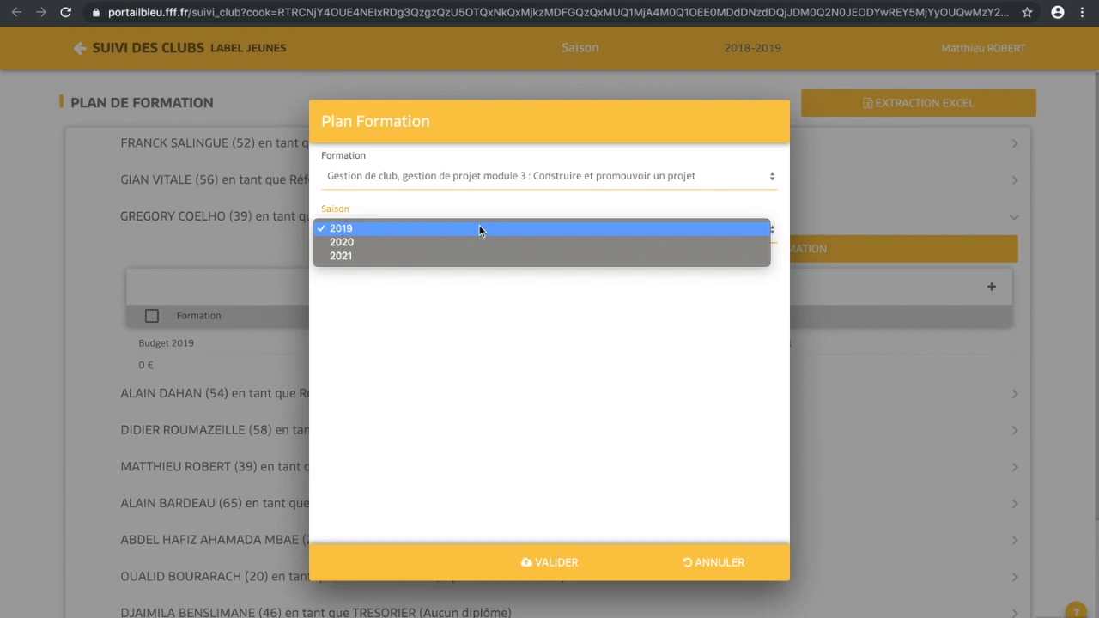
{"action": "left_click", "coordinate": [459, 243]}
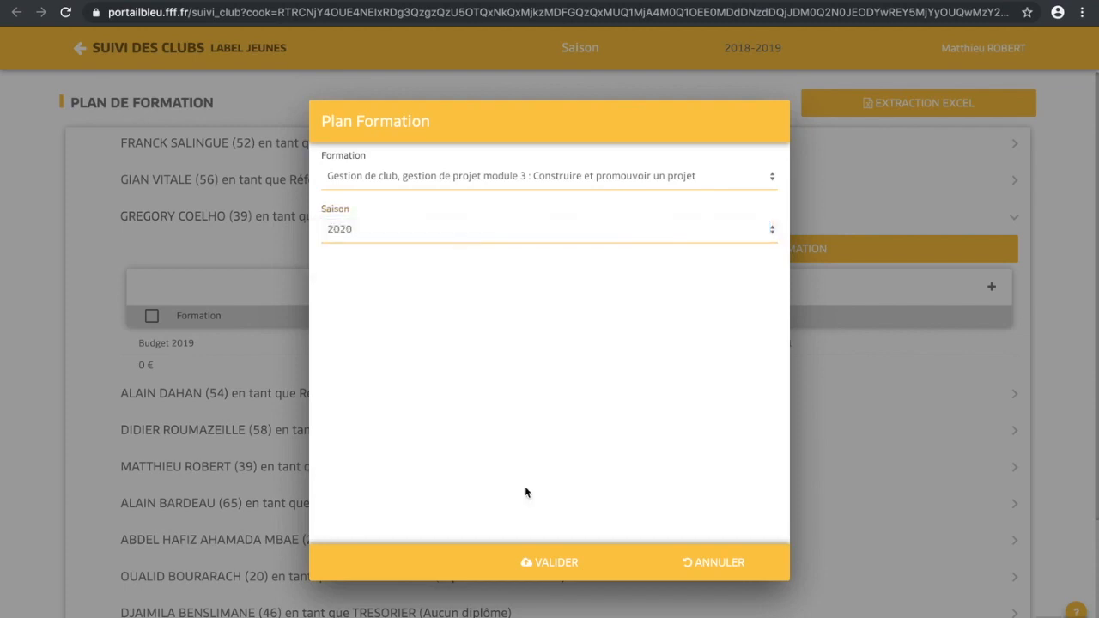
{"action": "left_click", "coordinate": [544, 569]}
{"action": "scroll", "coordinate": [817, 369], "scroll_direction": "down", "scroll_amount": 2}
{"action": "scroll", "coordinate": [818, 370], "scroll_direction": "up", "scroll_amount": 2}
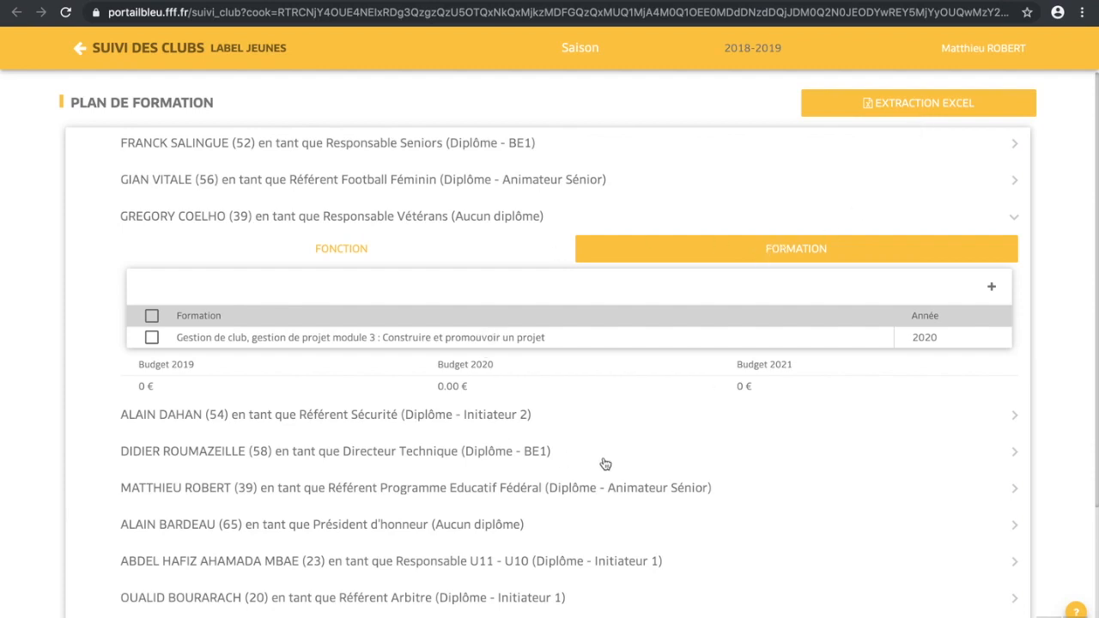
Switch to the extracted training plan in Excel and widen columns C to G so their headings and entries are easier to read
{"action": "mouse_move", "coordinate": [808, 611]}
{"action": "left_click", "coordinate": [410, 612]}
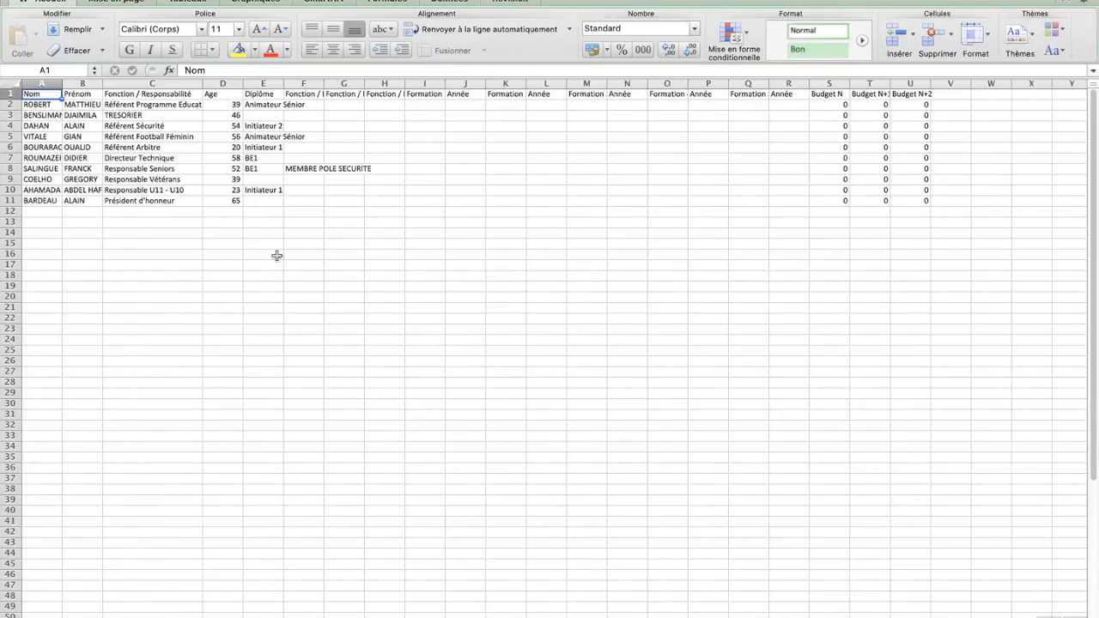
{"action": "left_click_drag", "start_coordinate": [241, 83], "coordinate": [273, 82]}
{"action": "left_click_drag", "start_coordinate": [200, 79], "coordinate": [247, 83]}
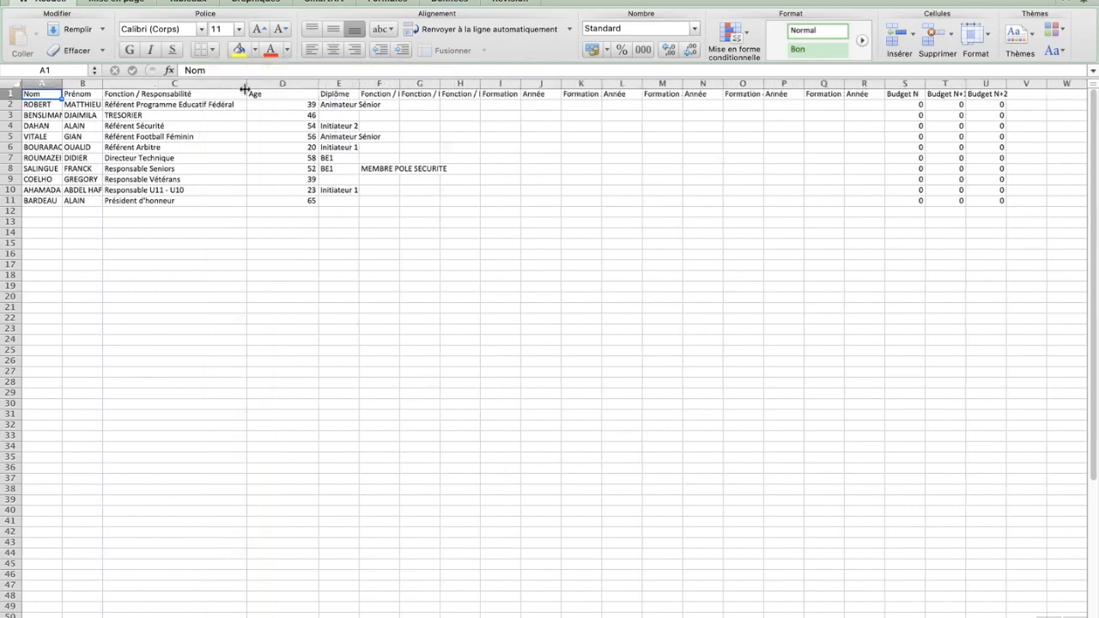
{"action": "left_click_drag", "start_coordinate": [360, 83], "coordinate": [515, 82]}
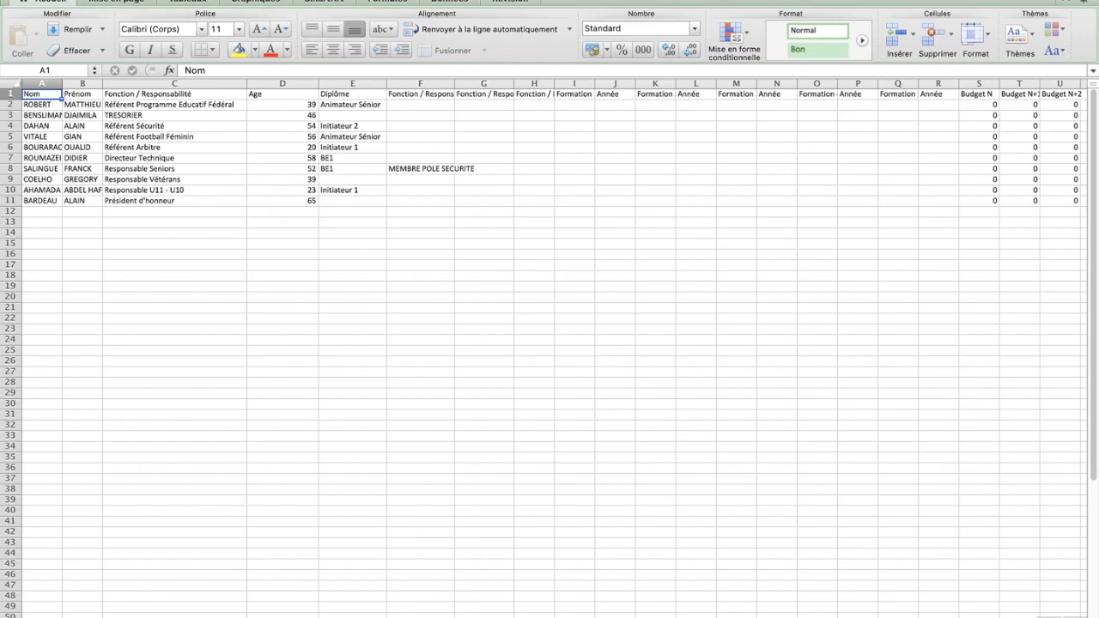
Return to the Label Jeunes 2019/2020 self-assessment in the browser and look through the Sportif category, including its summary and comment areas
{"action": "mouse_move", "coordinate": [808, 611]}
{"action": "mouse_move", "coordinate": [762, 613]}
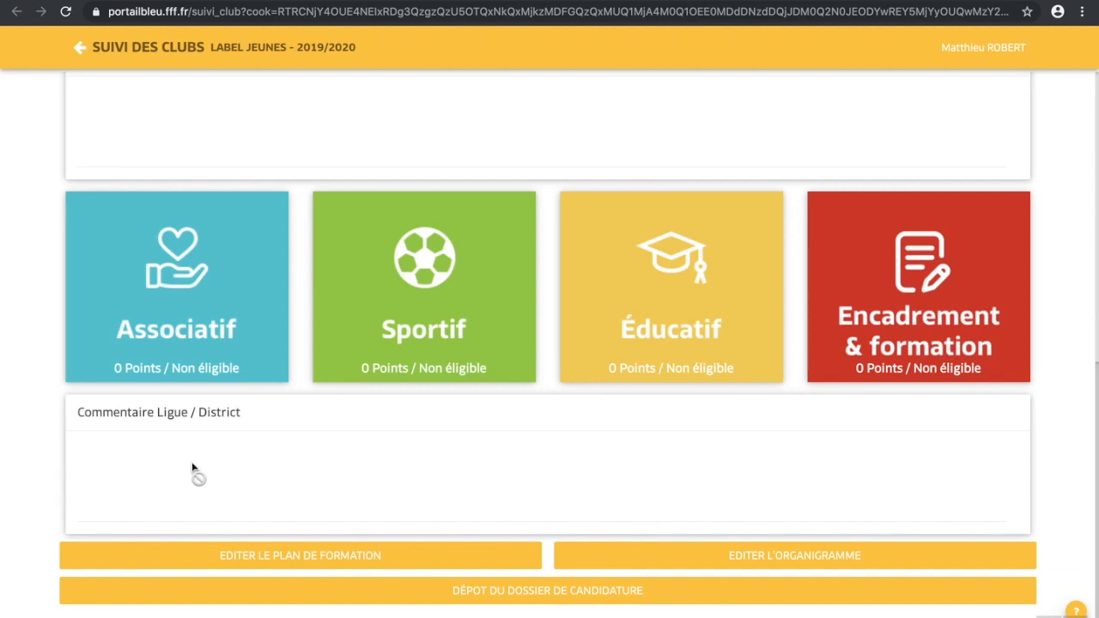
{"action": "left_click", "coordinate": [419, 330]}
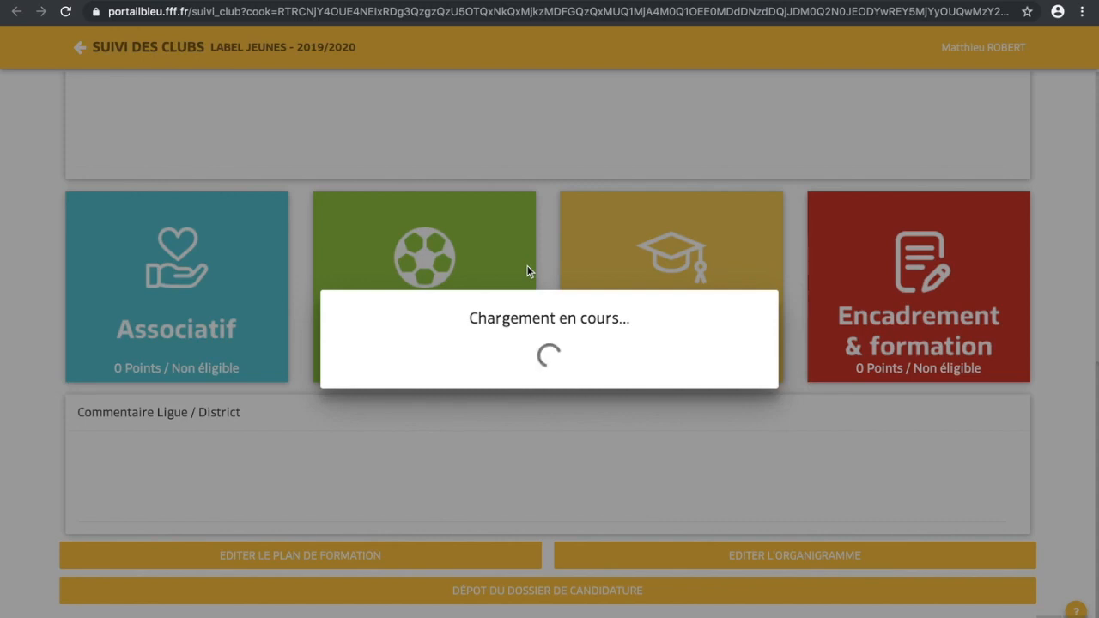
{"action": "scroll", "coordinate": [682, 378], "scroll_direction": "down", "scroll_amount": 1}
{"action": "scroll", "coordinate": [682, 378], "scroll_direction": "down", "scroll_amount": 20}
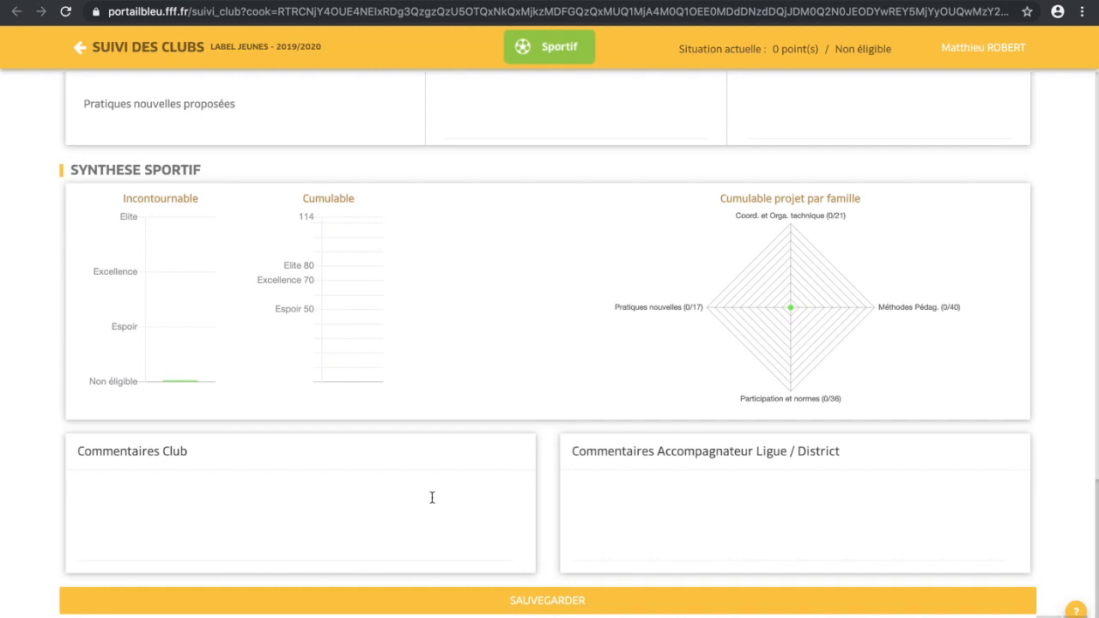
{"action": "scroll", "coordinate": [697, 512], "scroll_direction": "up", "scroll_amount": 2}
{"action": "scroll", "coordinate": [697, 512], "scroll_direction": "up", "scroll_amount": 15}
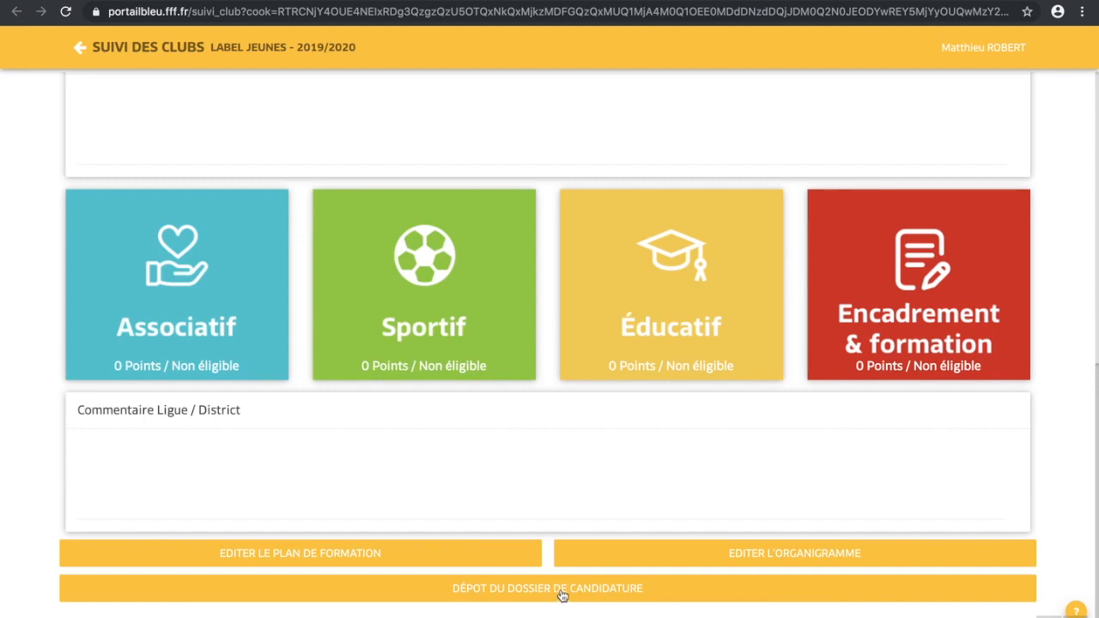
Open the submission confirmation for the club's Label Jeunes 2019/2020 application file and cancel the submission
{"action": "left_click", "coordinate": [591, 594]}
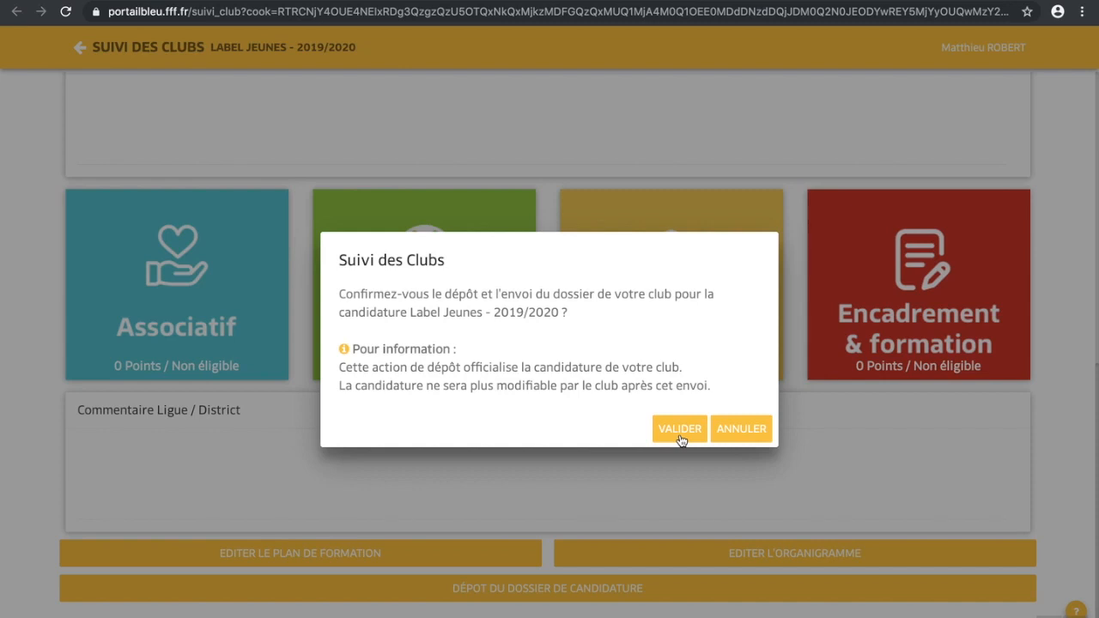
{"action": "left_click", "coordinate": [730, 437]}
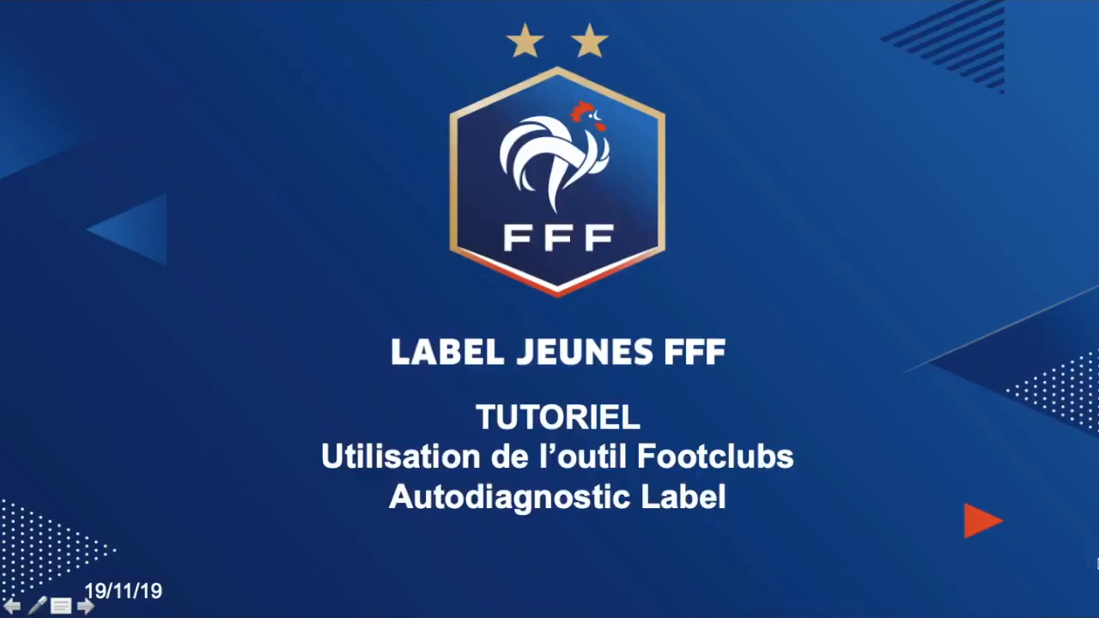